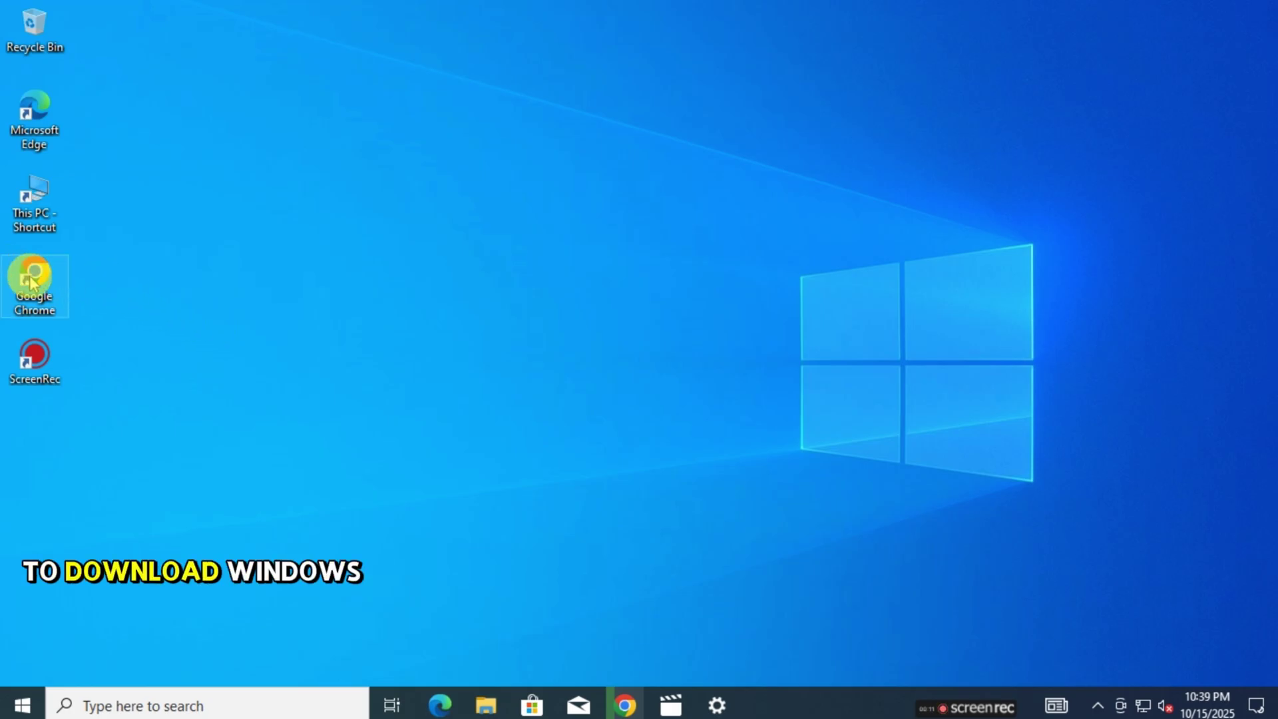
# Open Chrome maximized, search Google for 'windows 11', and open Microsoft's Download Windows 11 result
pyautogui.doubleClick(31, 281)
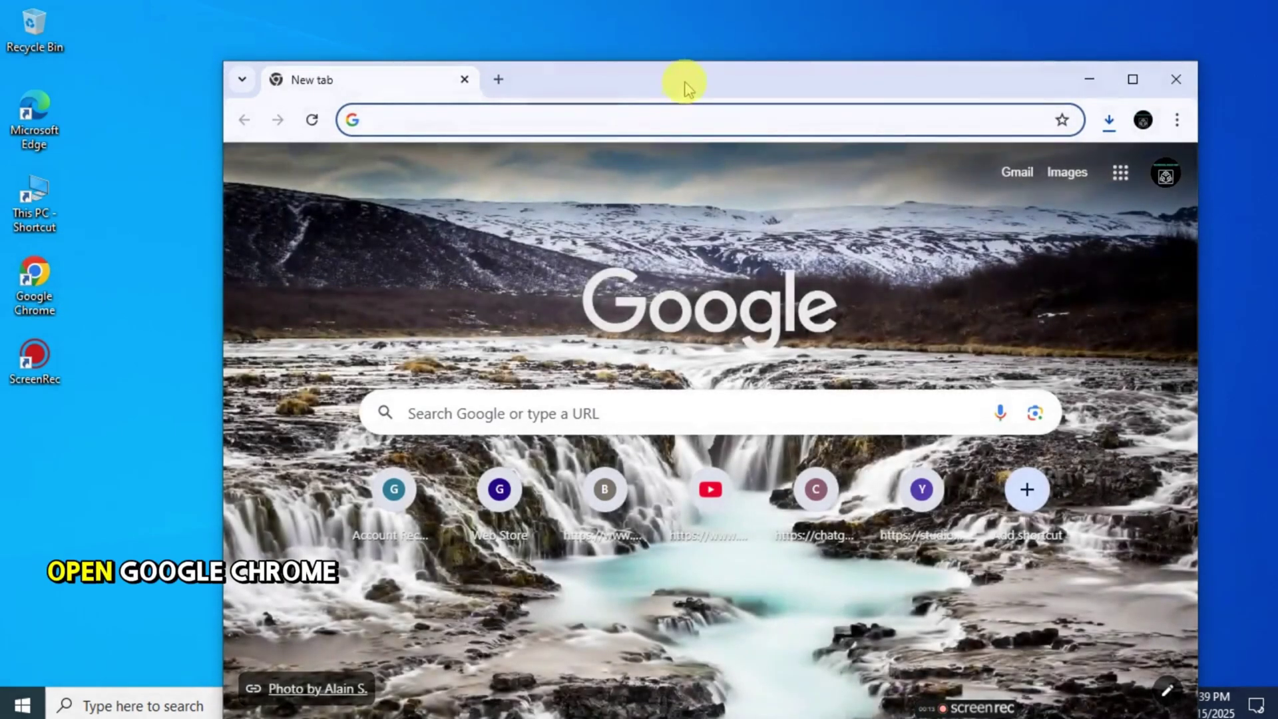
pyautogui.moveTo(686, 87); pyautogui.dragTo(699, 6)
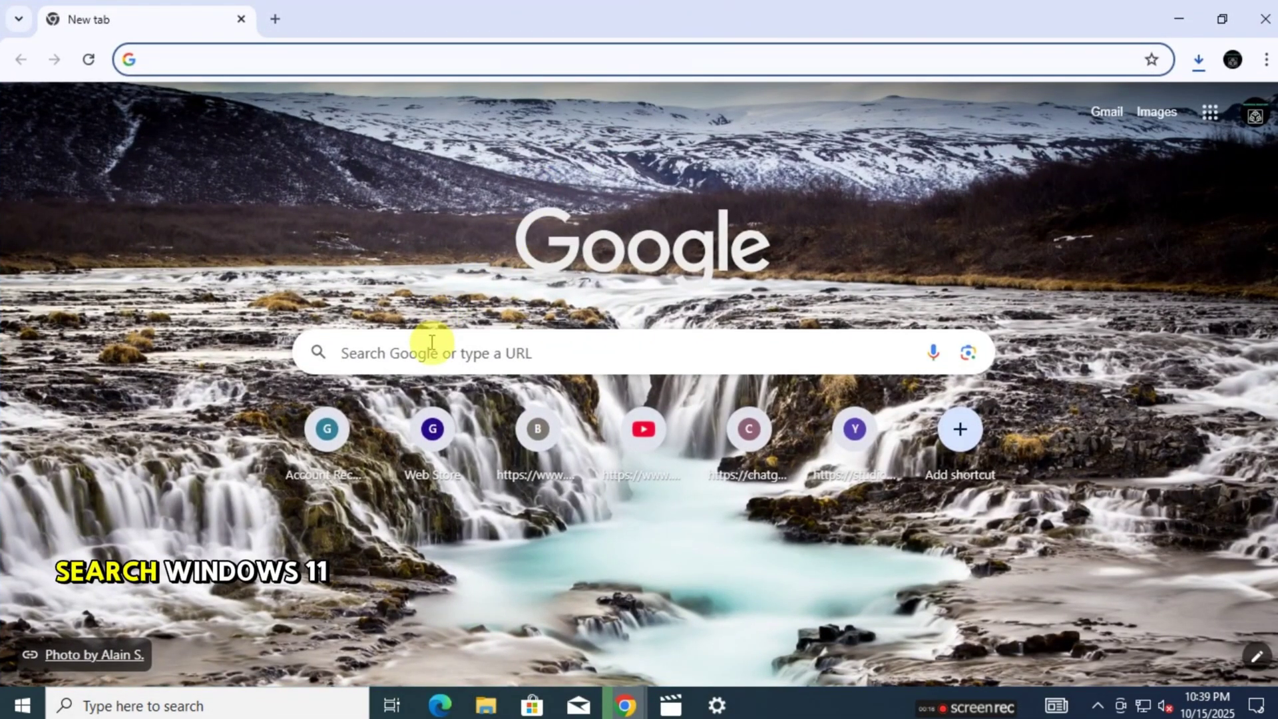
pyautogui.click(432, 343)
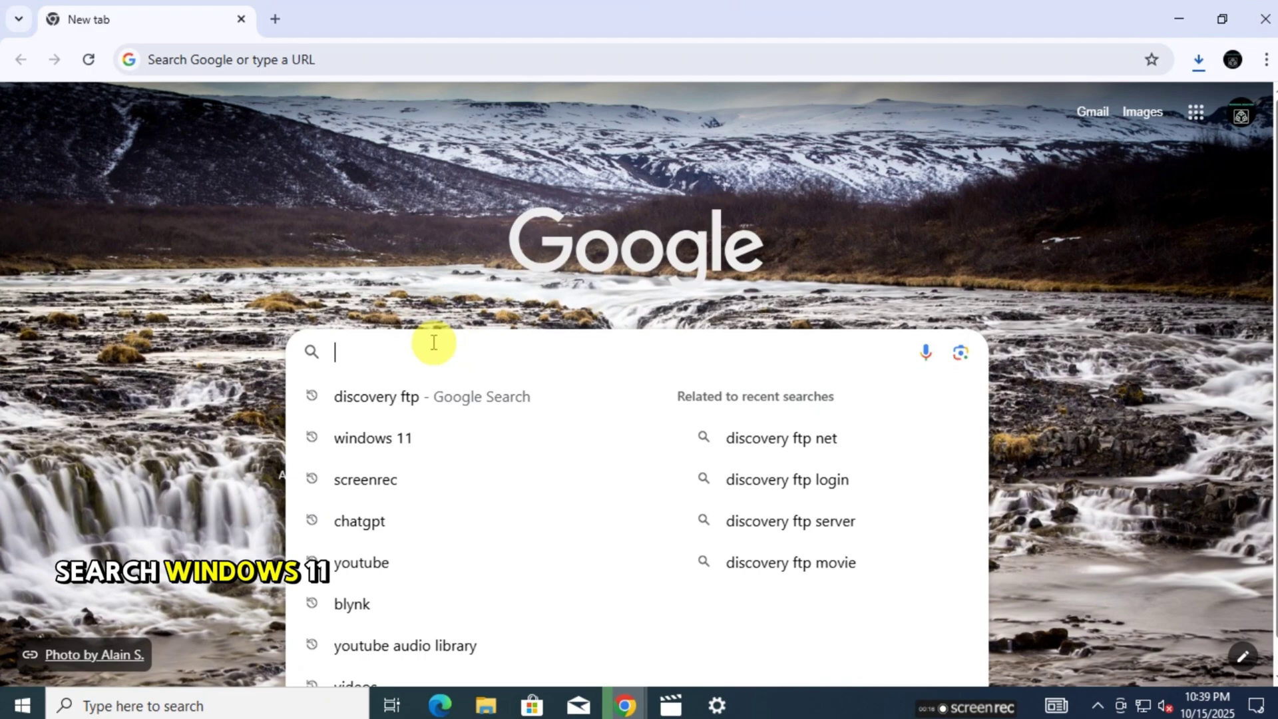
pyautogui.click(378, 443)
pyautogui.click(313, 293)
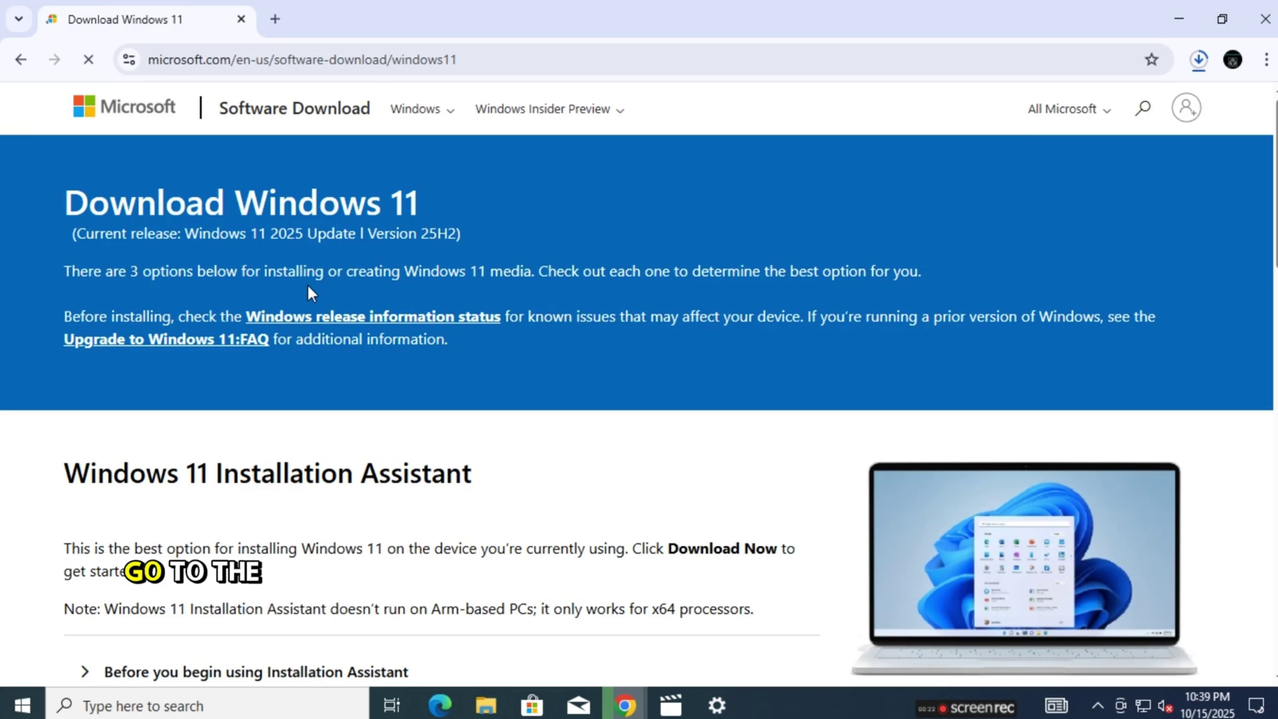
# Choose the Windows 11 (multi-edition ISO for x64 devices) download and confirm it
pyautogui.scroll(-5, 318, 442)
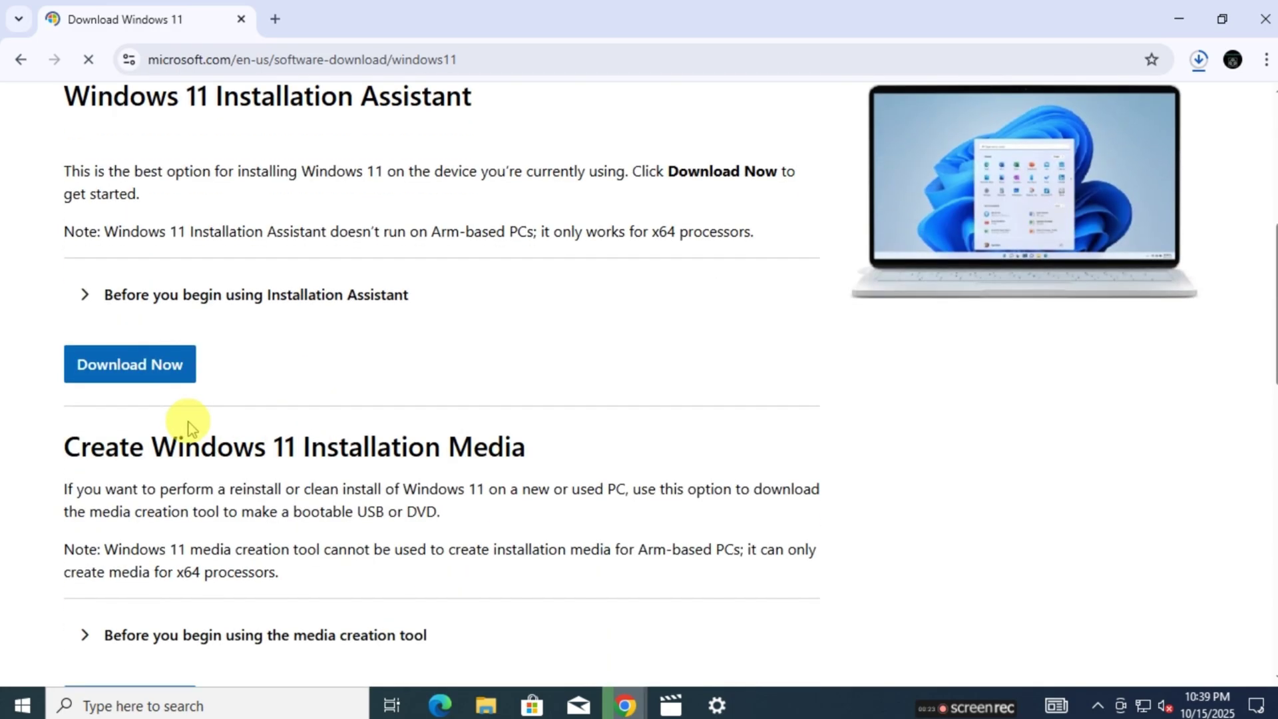
pyautogui.scroll(-5, 413, 448)
pyautogui.scroll(-4, 200, 463)
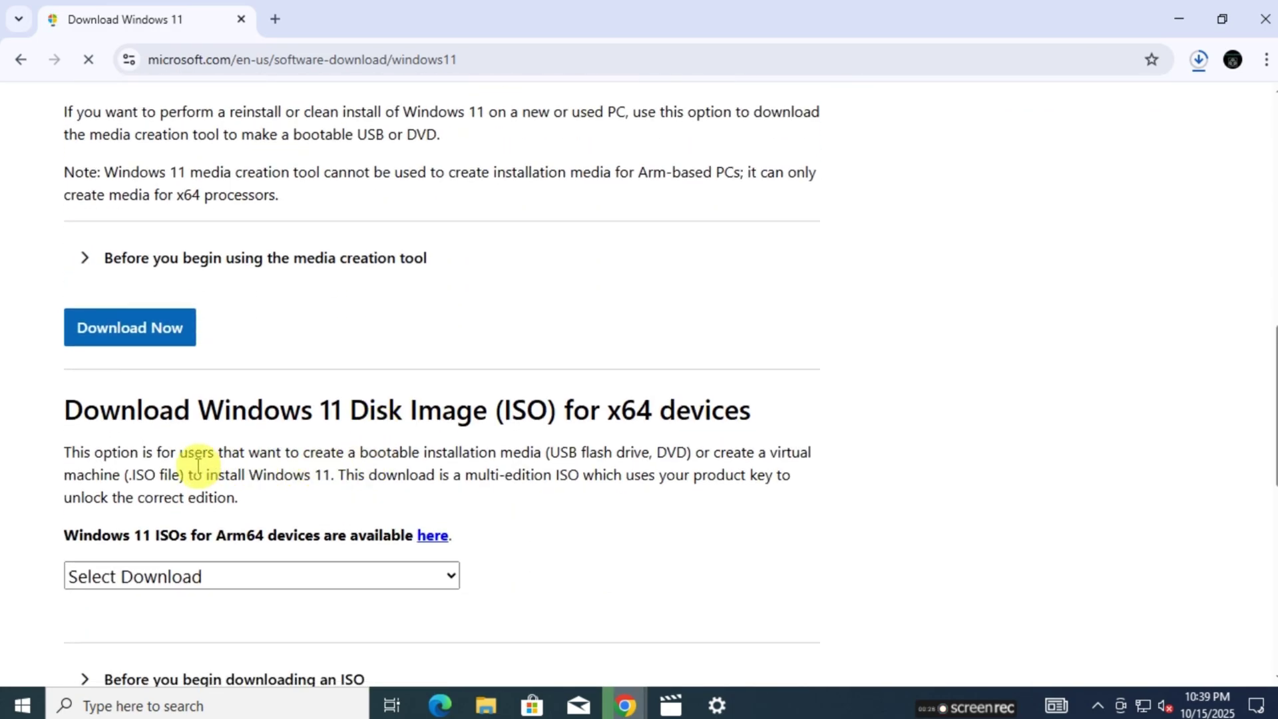
pyautogui.click(308, 387)
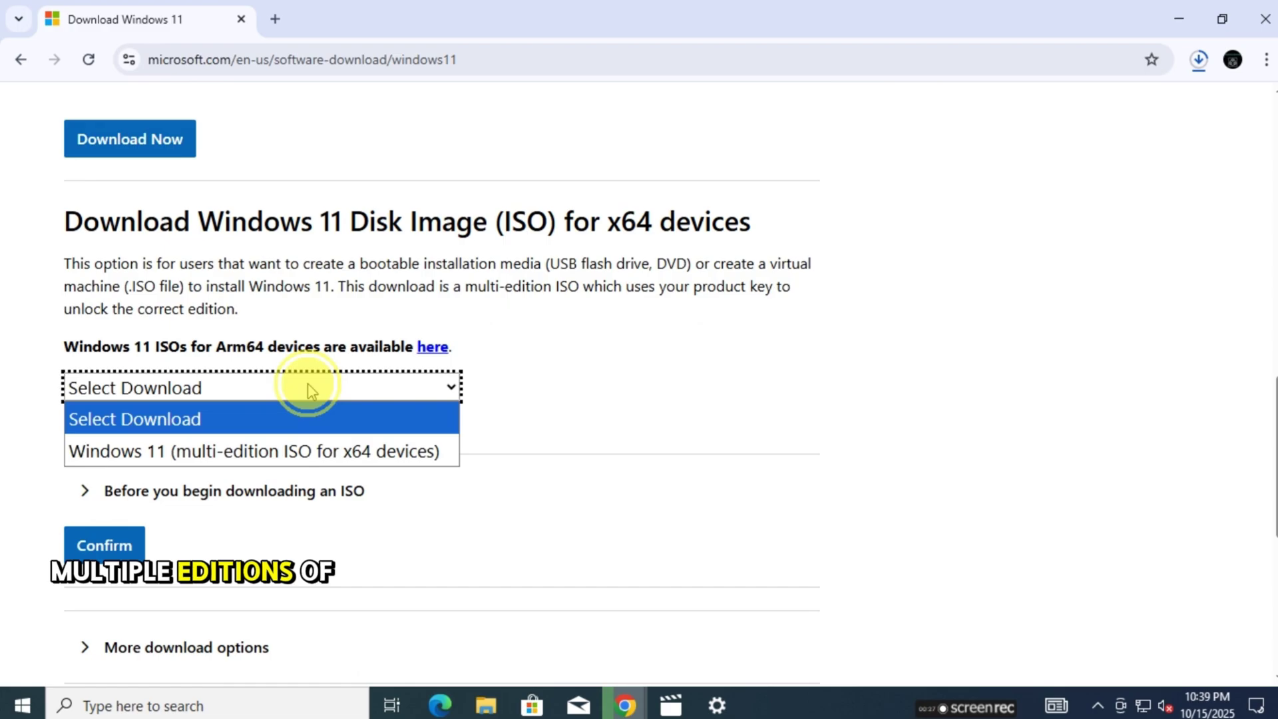
pyautogui.click(226, 453)
pyautogui.scroll(-3, 234, 442)
pyautogui.click(111, 376)
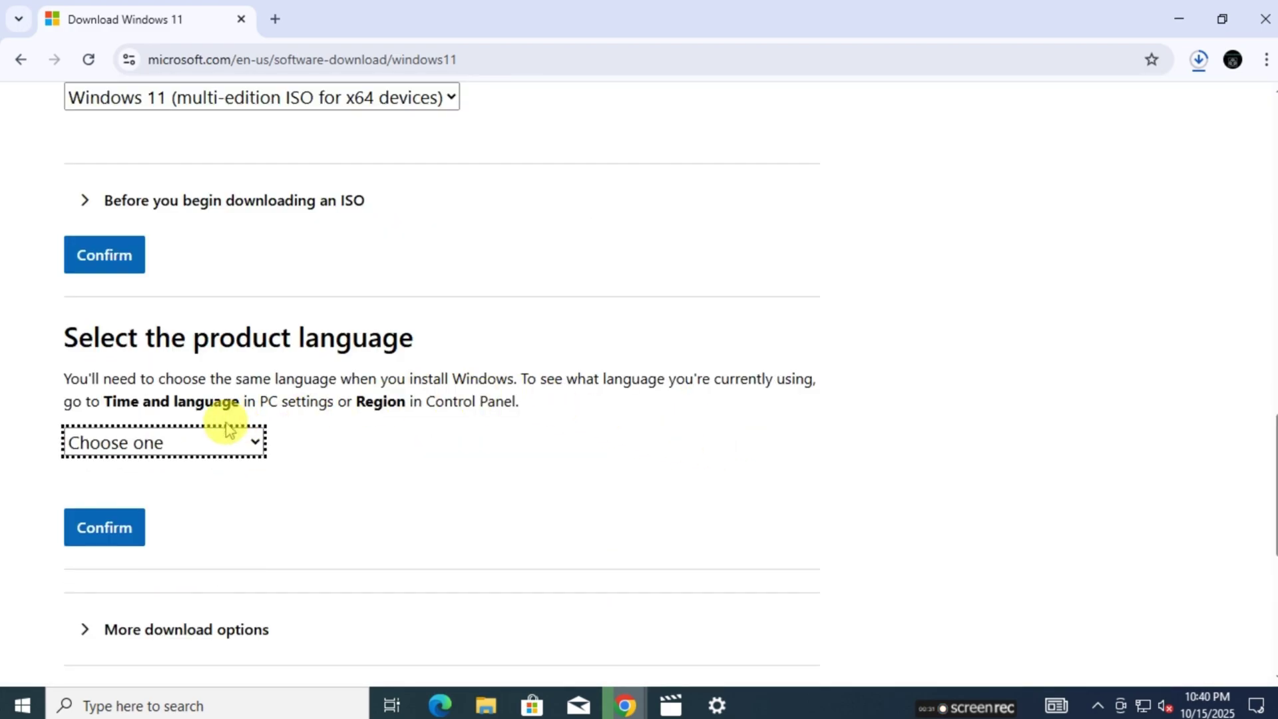
# Select English (United States) as the product language and confirm to get the download links
pyautogui.scroll(-2, 360, 400)
pyautogui.click(239, 349)
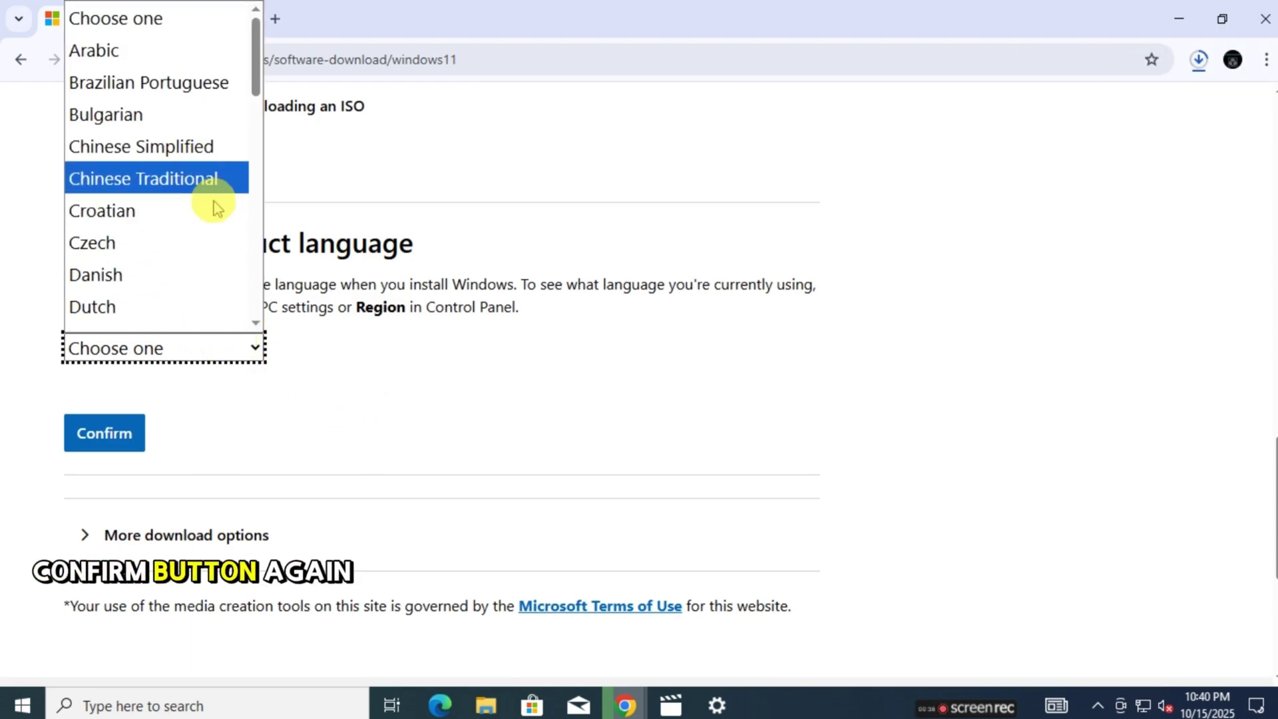
pyautogui.scroll(-5, 212, 253)
pyautogui.scroll(3, 158, 205)
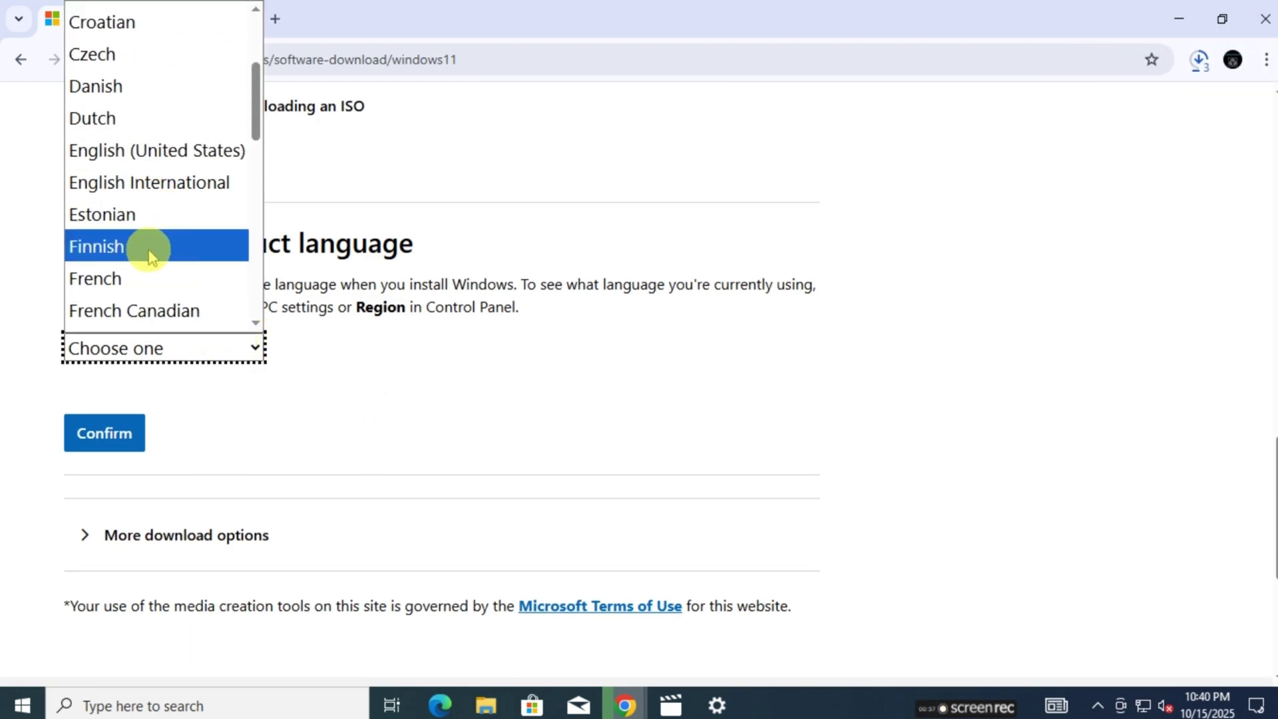
pyautogui.click(134, 161)
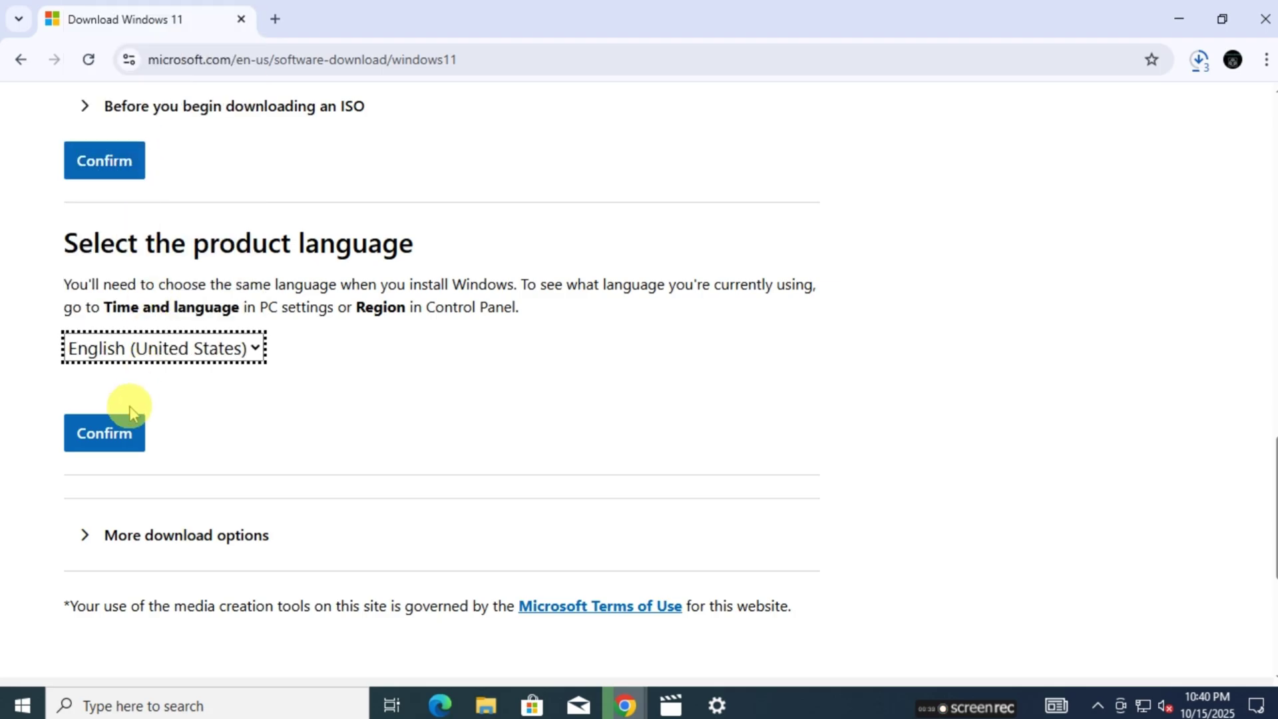
pyautogui.click(126, 433)
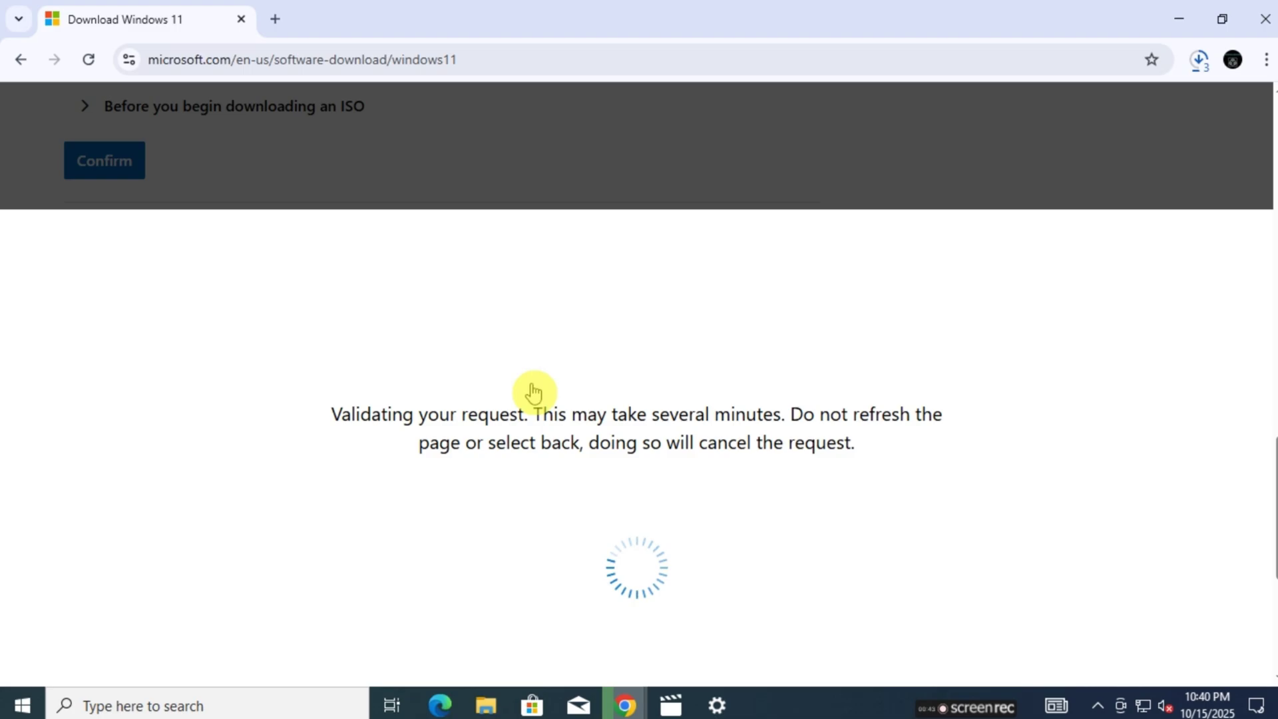
pyautogui.scroll(3, 328, 377)
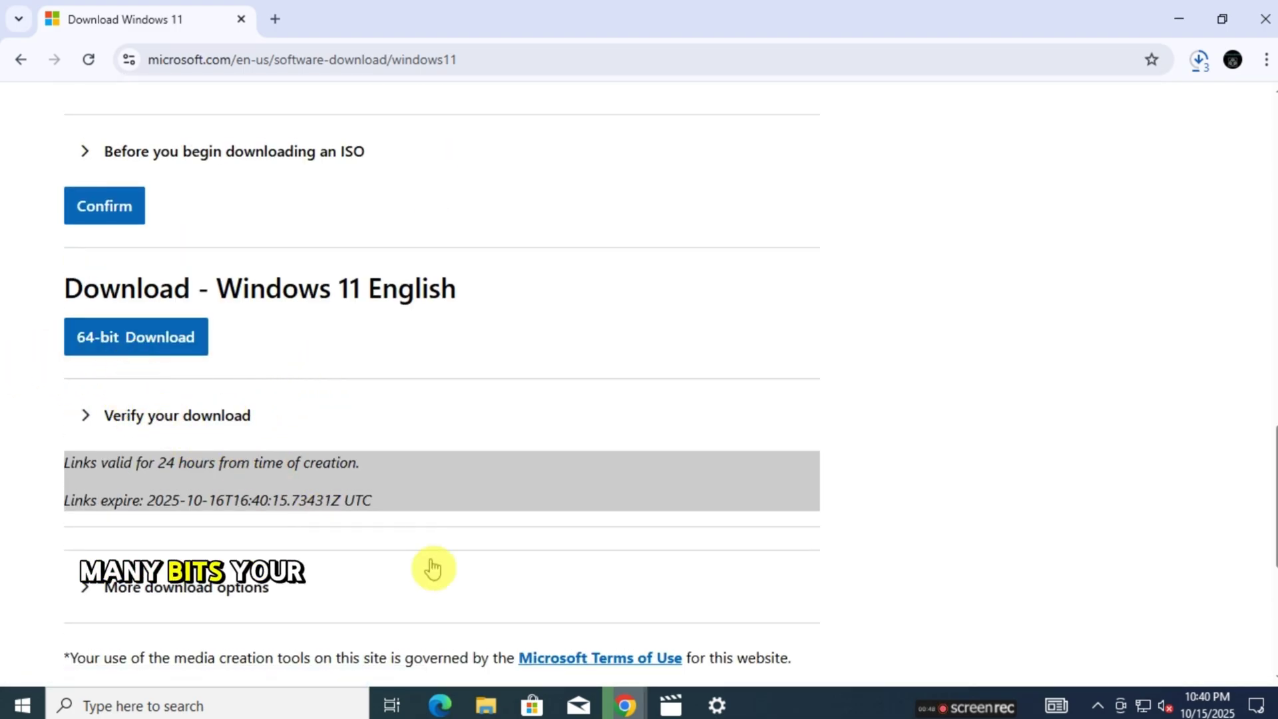
pyautogui.click(716, 703)
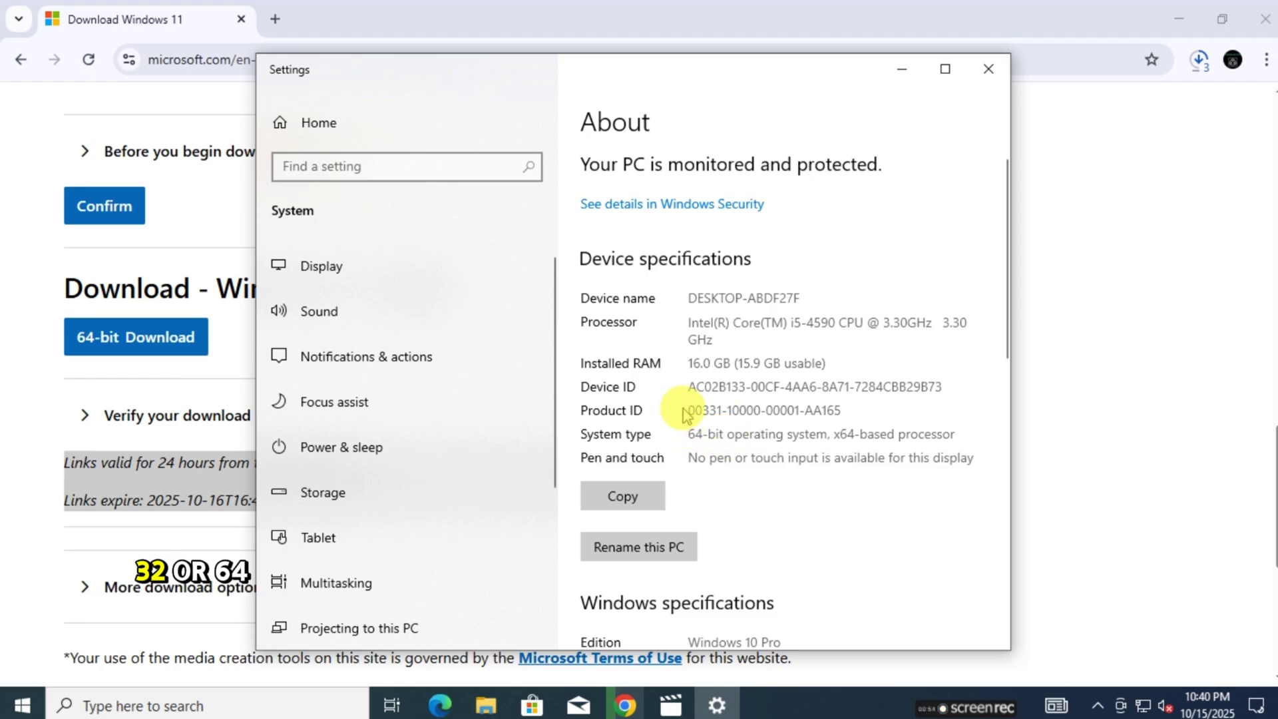
pyautogui.moveTo(690, 433); pyautogui.dragTo(828, 434)
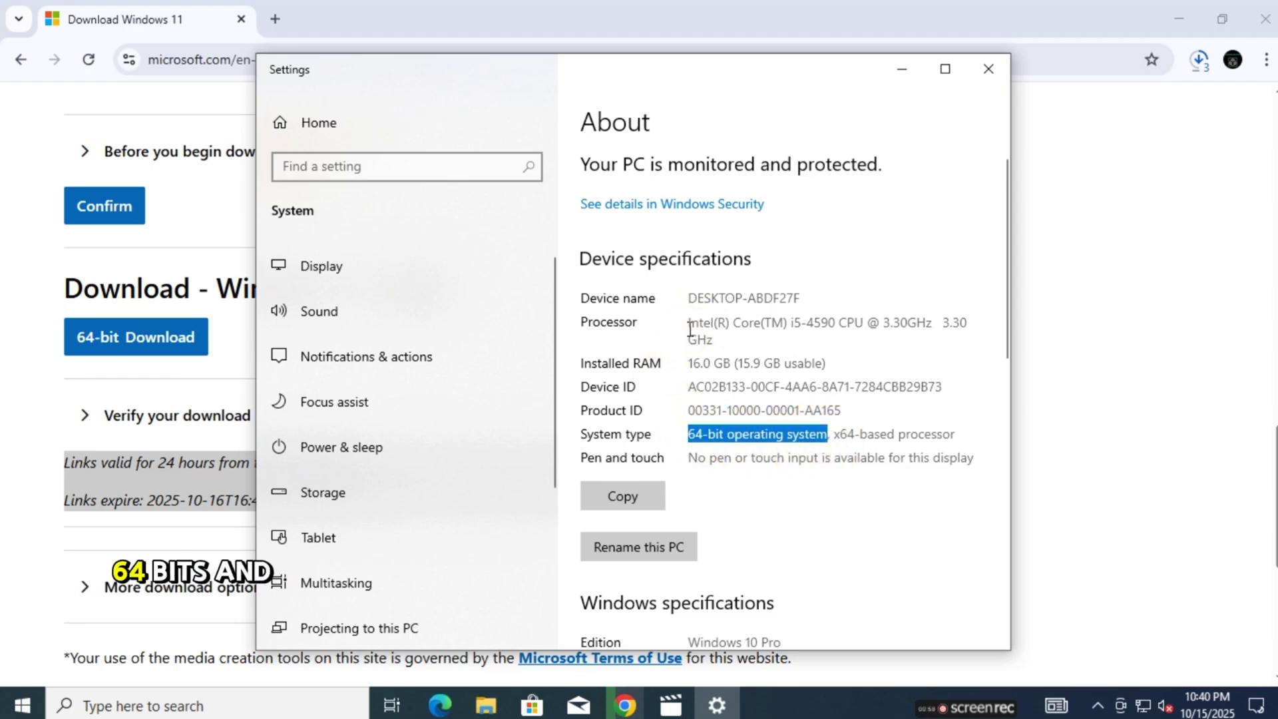
pyautogui.moveTo(687, 322); pyautogui.dragTo(903, 338)
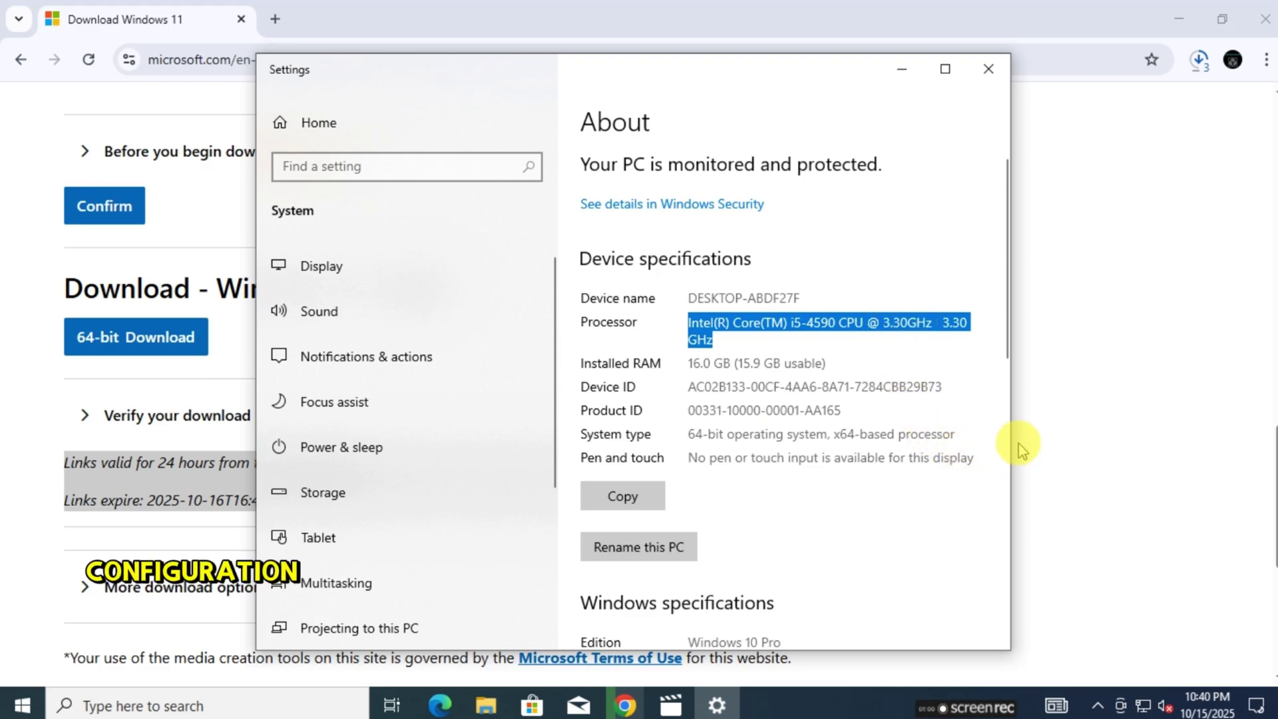
pyautogui.click(904, 70)
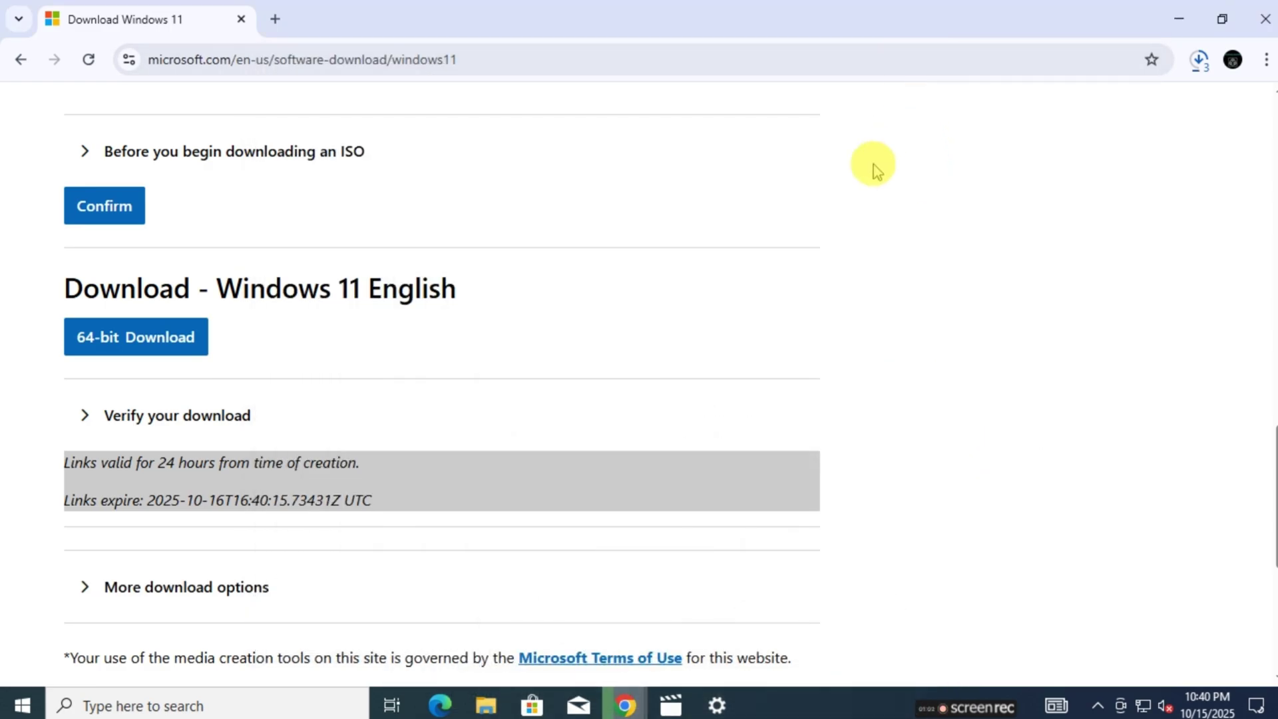
# Start the 64-bit download, set the Win11 ISO to open when done, and view full download history
pyautogui.click(101, 338)
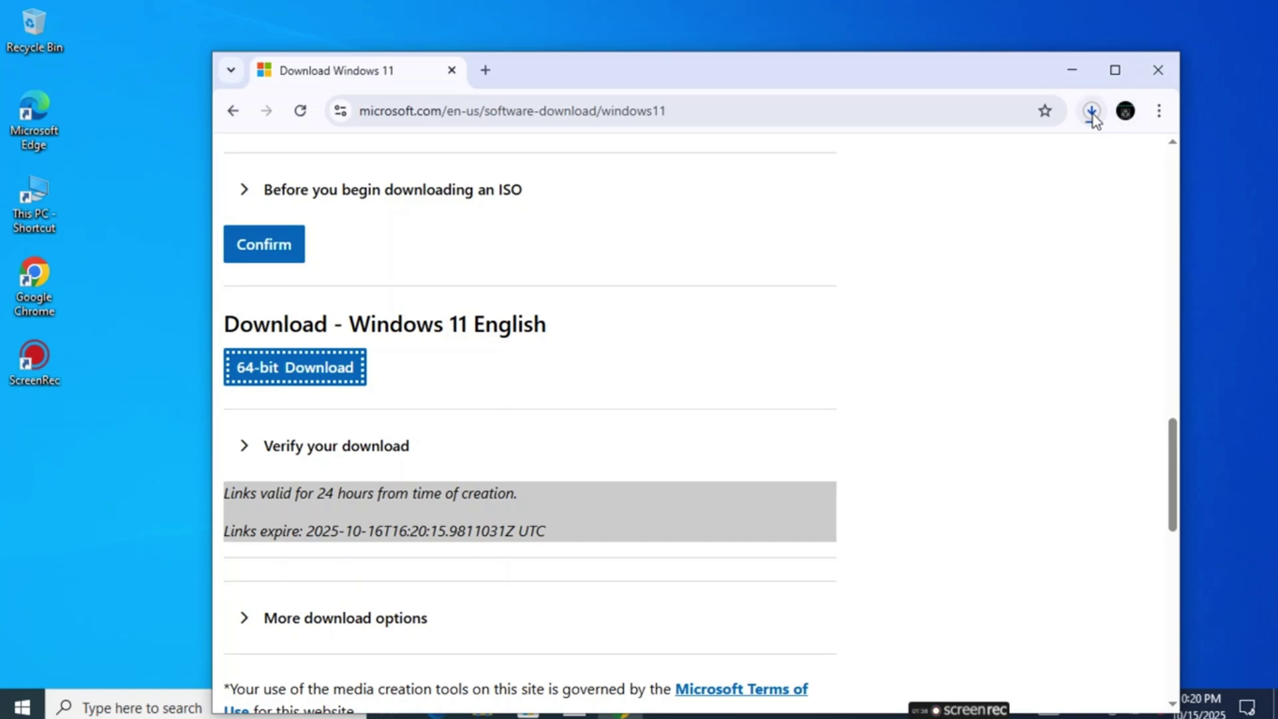
pyautogui.click(1091, 113)
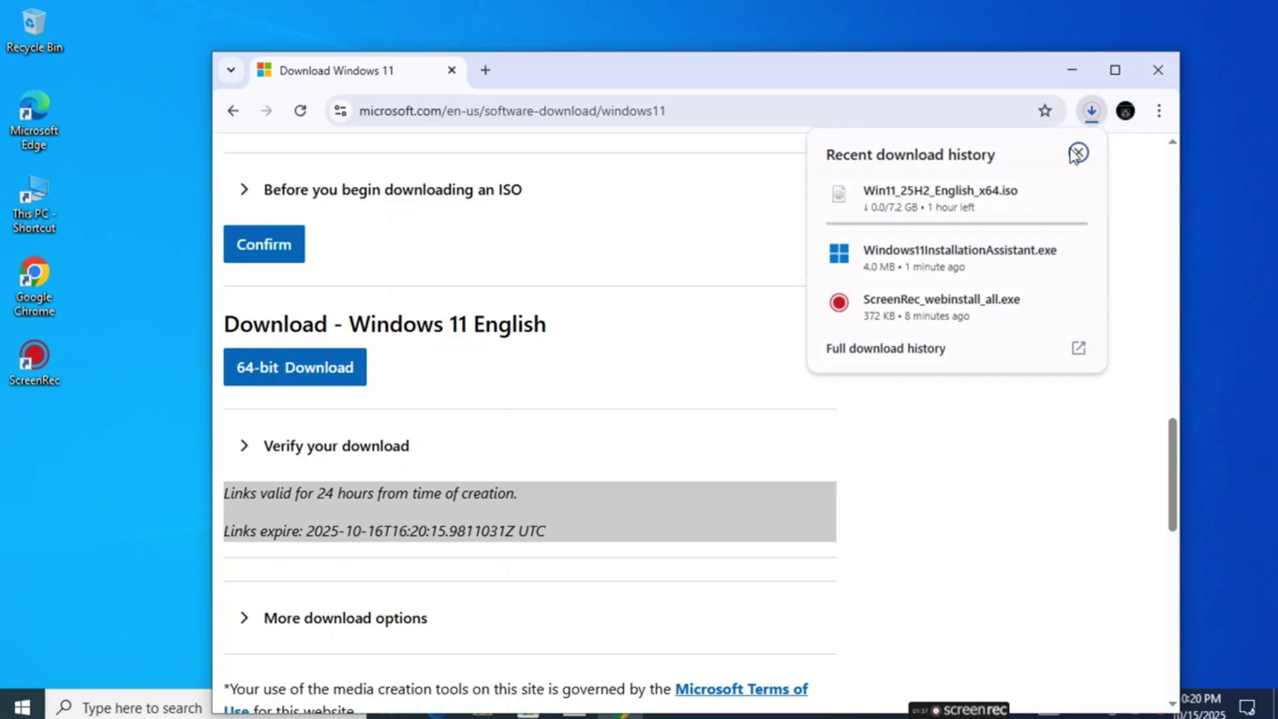
pyautogui.click(977, 199)
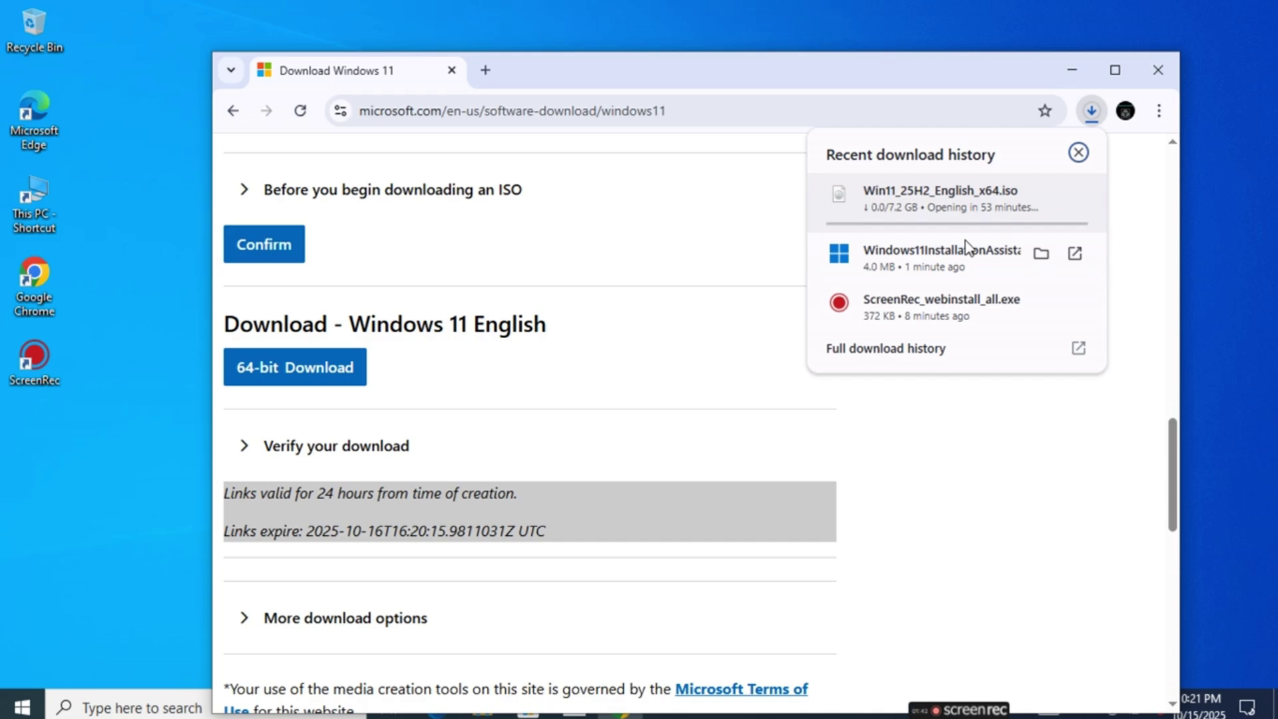
pyautogui.click(929, 350)
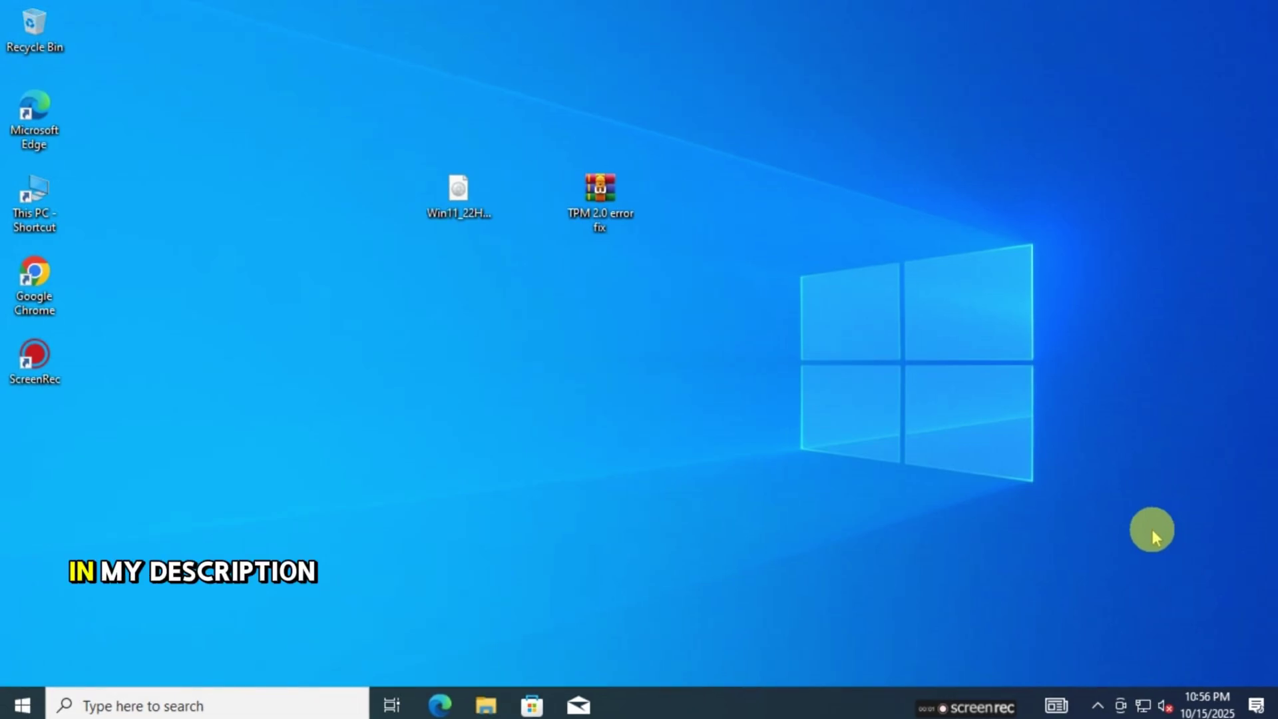
# Run the Windows 11 ISO, review the unsupported processor and missing TPM 2.0 reasons, and close setup
pyautogui.doubleClick(452, 201)
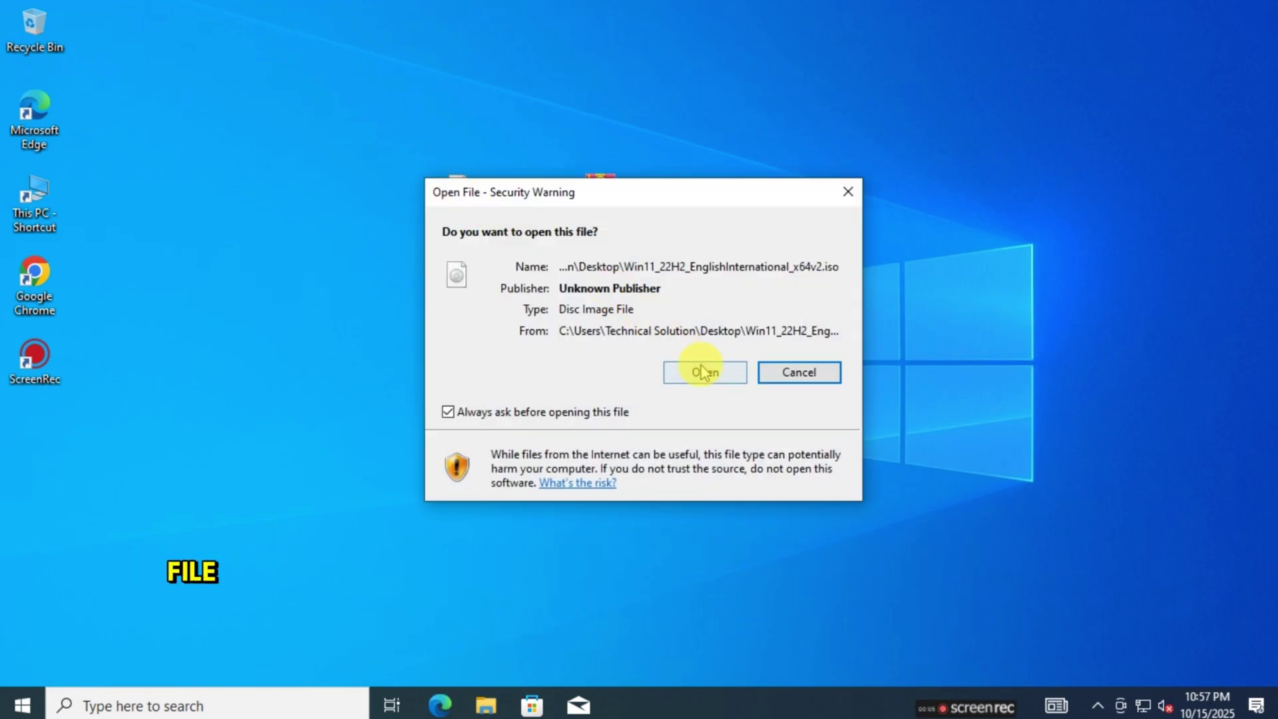
pyautogui.click(703, 371)
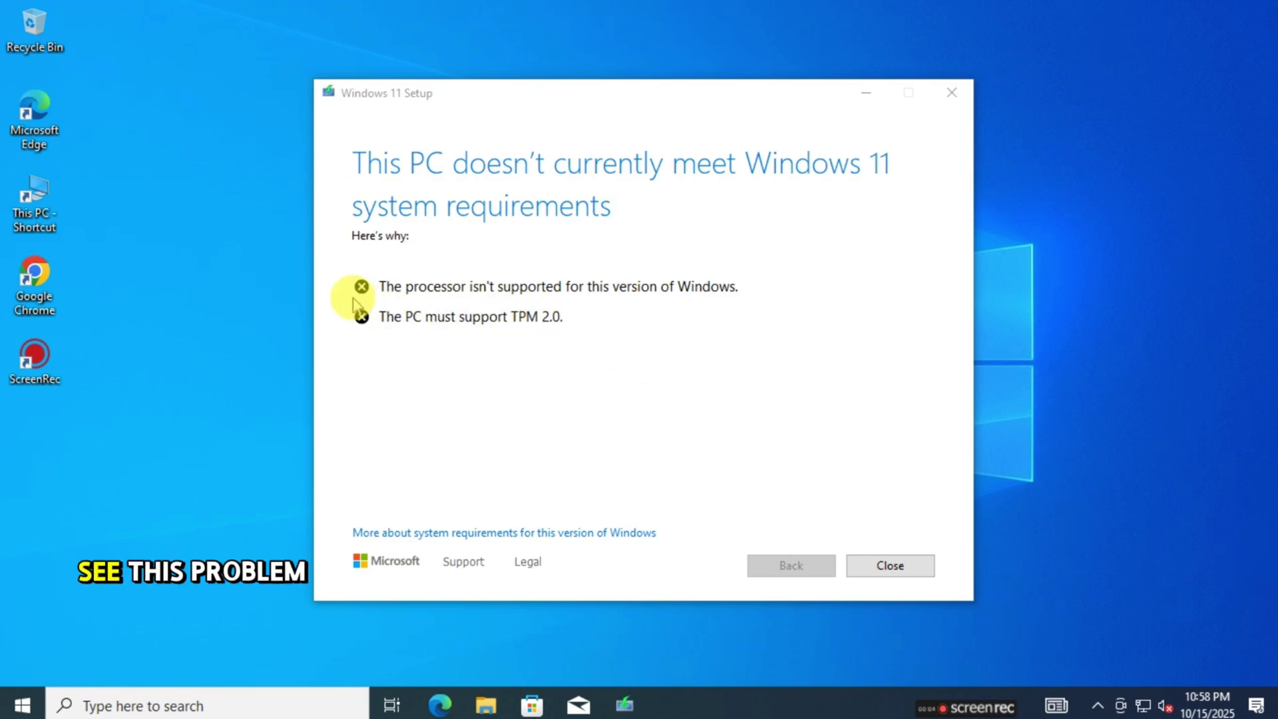
pyautogui.moveTo(378, 286); pyautogui.dragTo(819, 306)
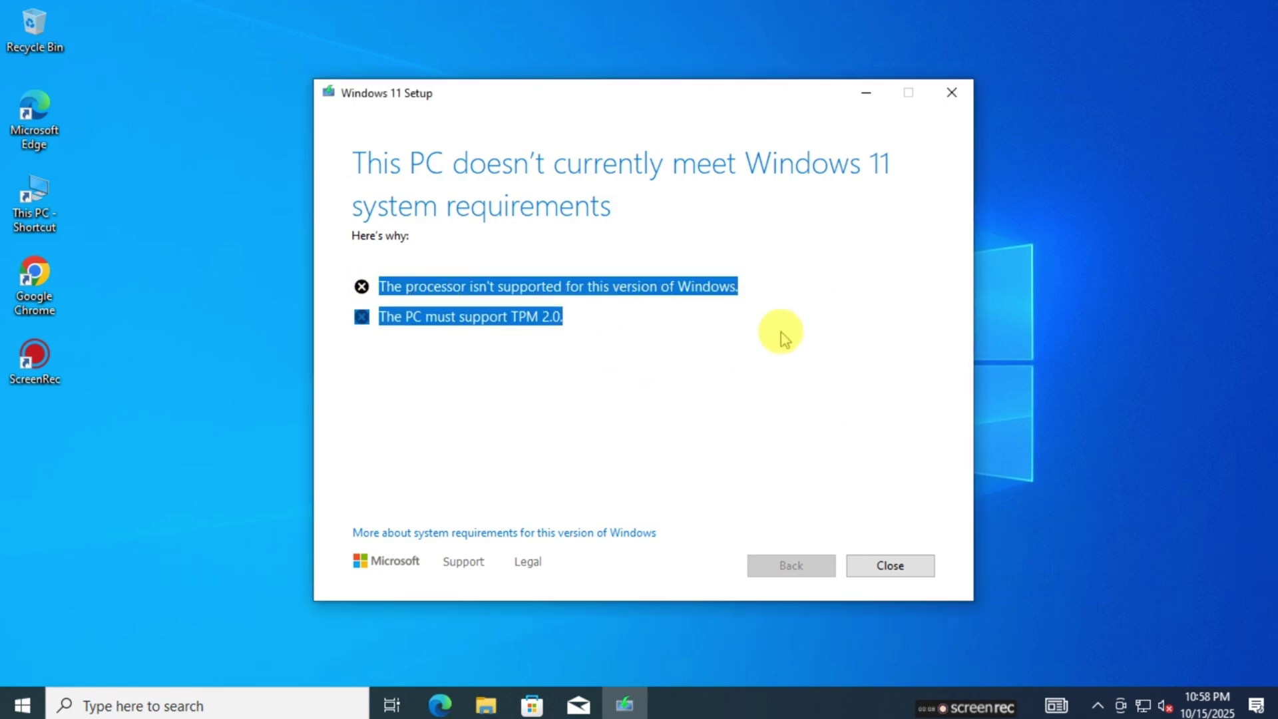
pyautogui.click(718, 370)
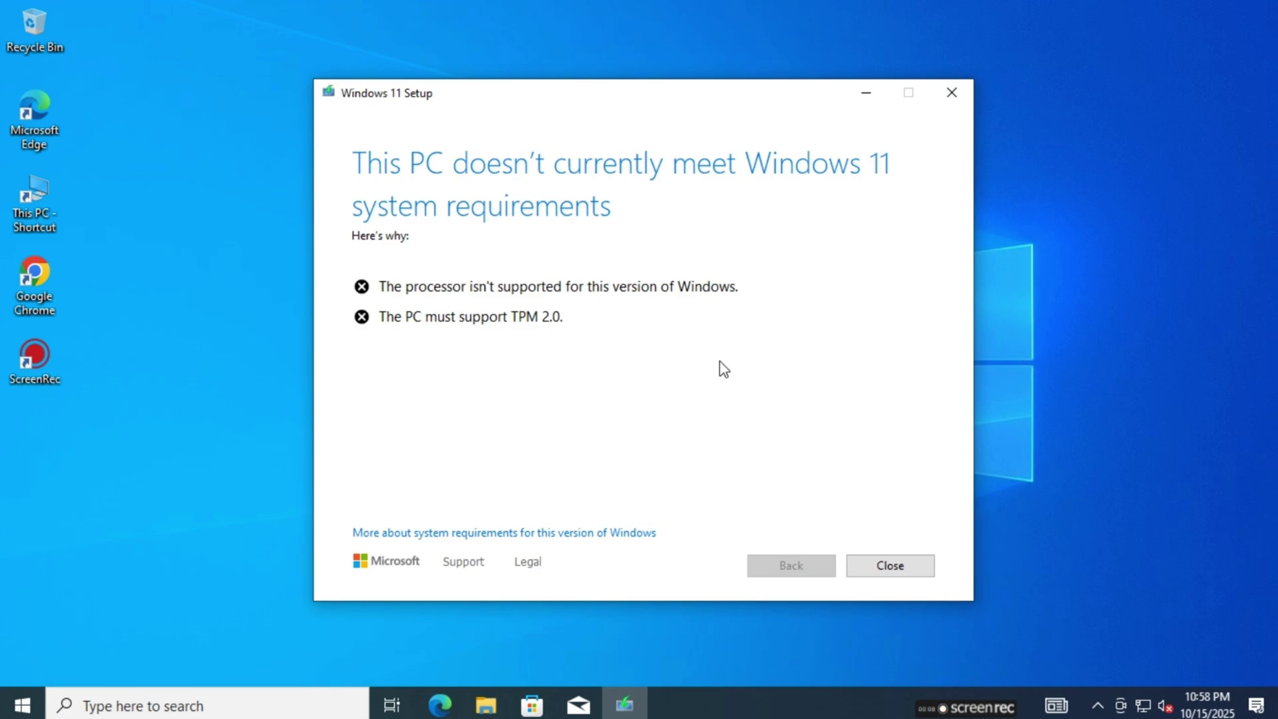
pyautogui.click(892, 564)
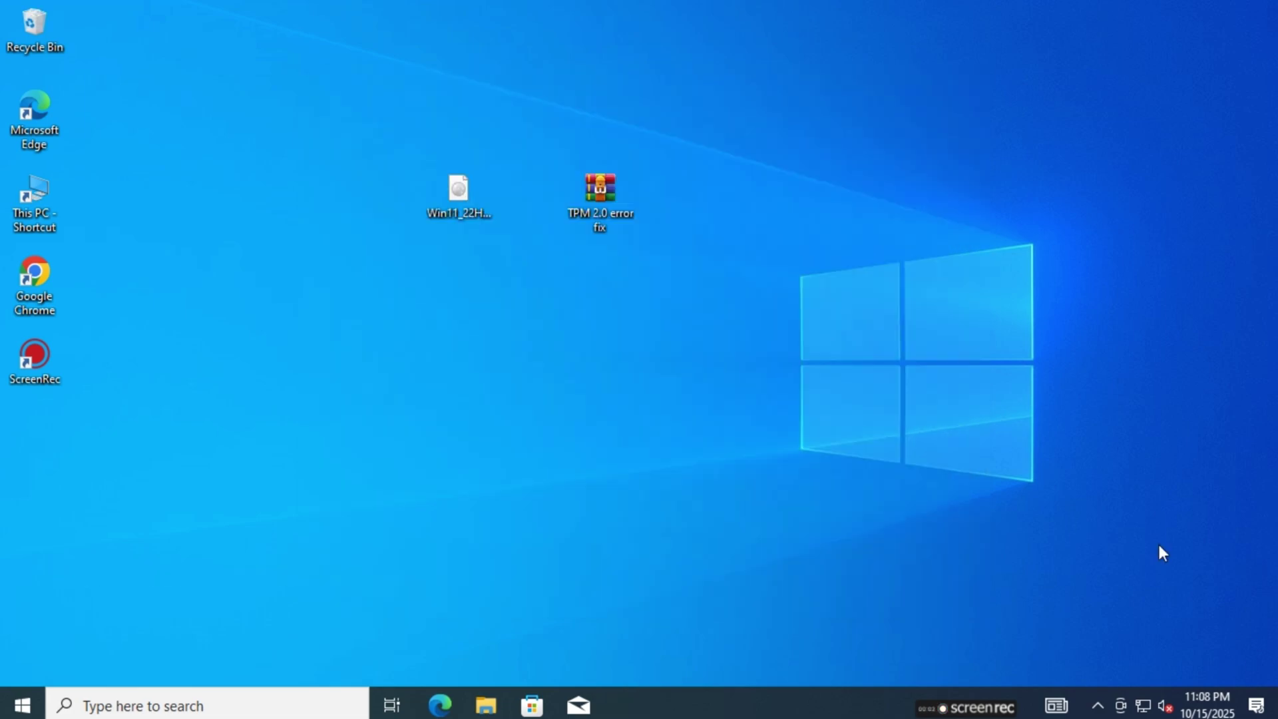
pyautogui.click(1142, 707)
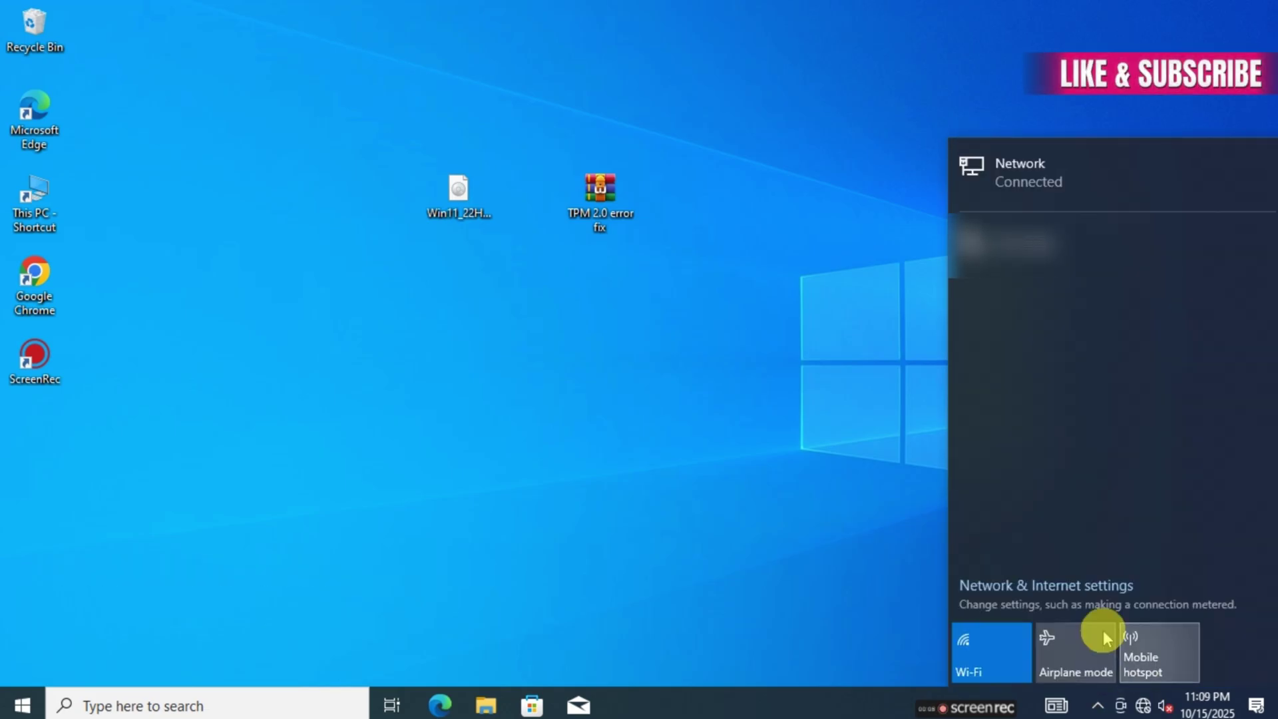
pyautogui.click(1029, 179)
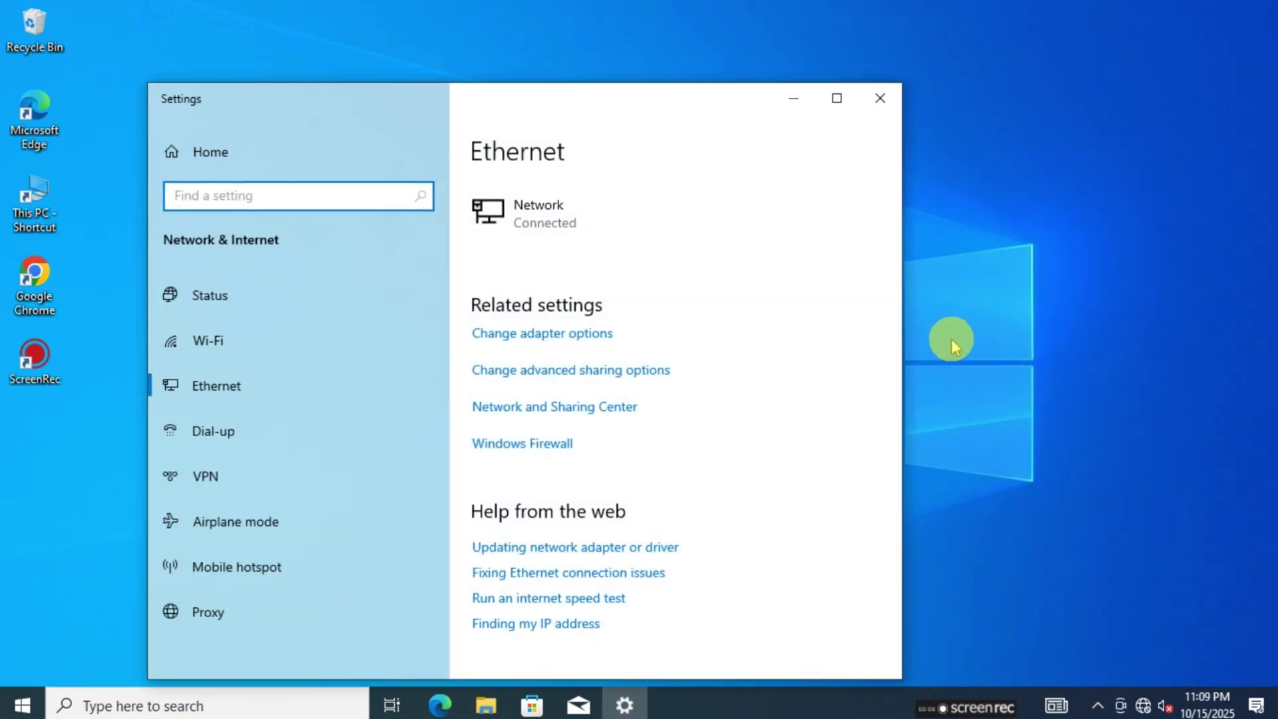
pyautogui.click(880, 99)
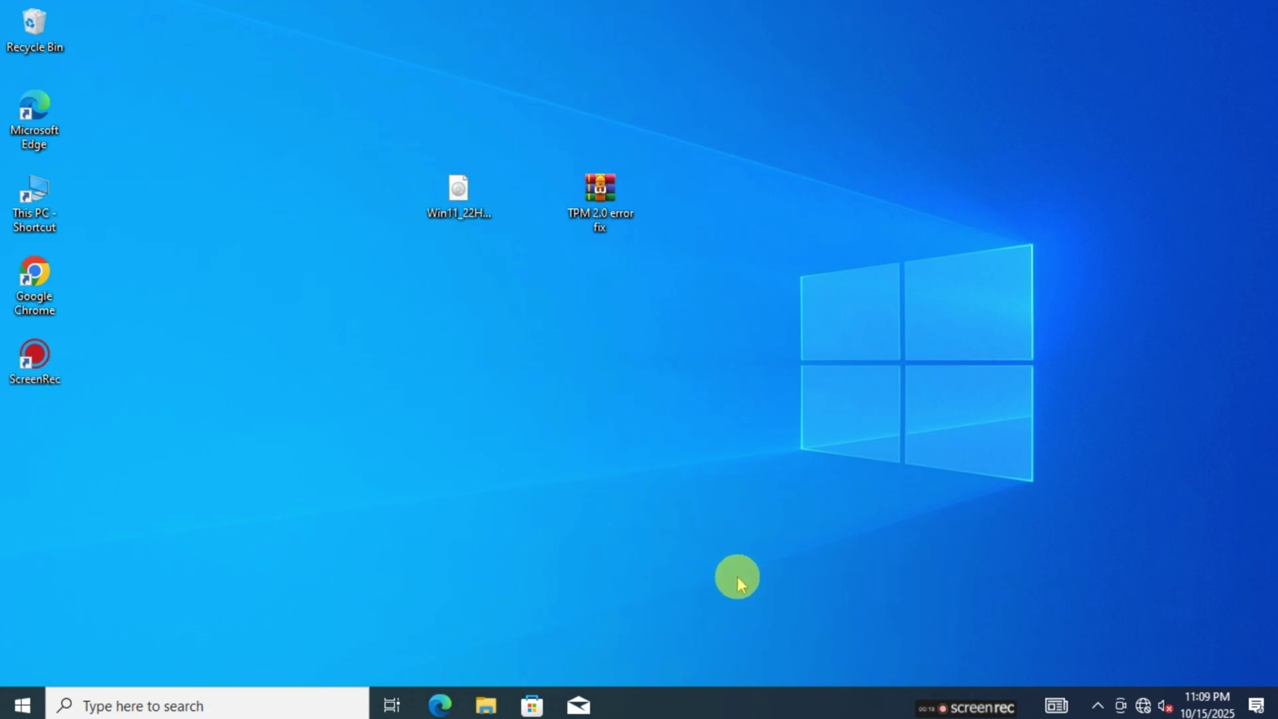
# Create a folder named New folder on the desktop
pyautogui.rightClick(163, 89)
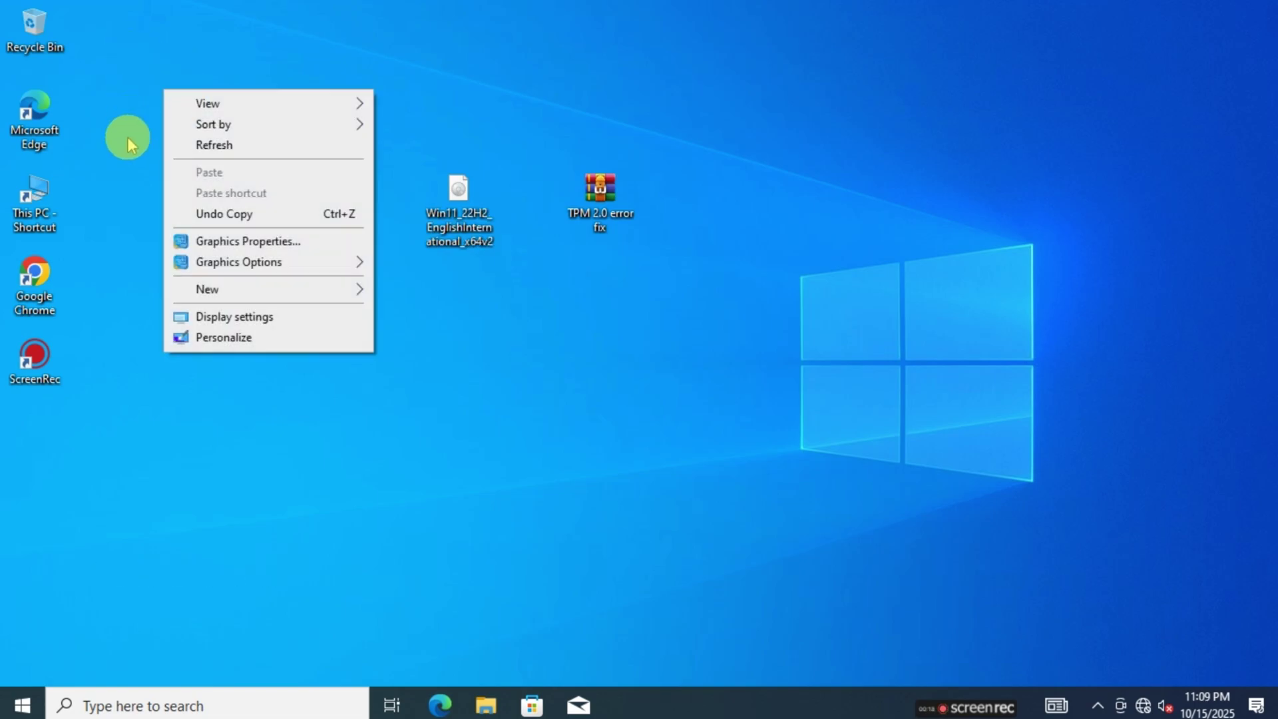
pyautogui.click(422, 282)
pyautogui.click(231, 174)
# Mount the Windows 11 ISO and arrange its window beside the opened, empty New folder
pyautogui.click(459, 193)
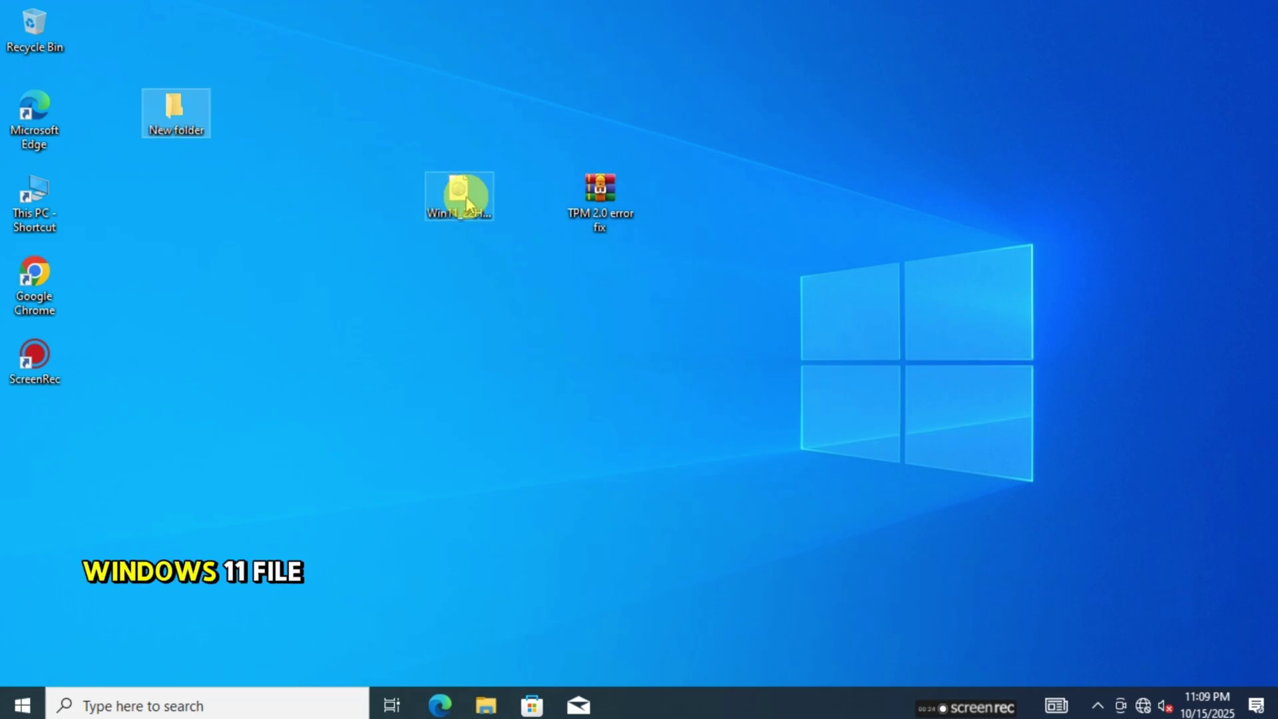
pyautogui.doubleClick(464, 200)
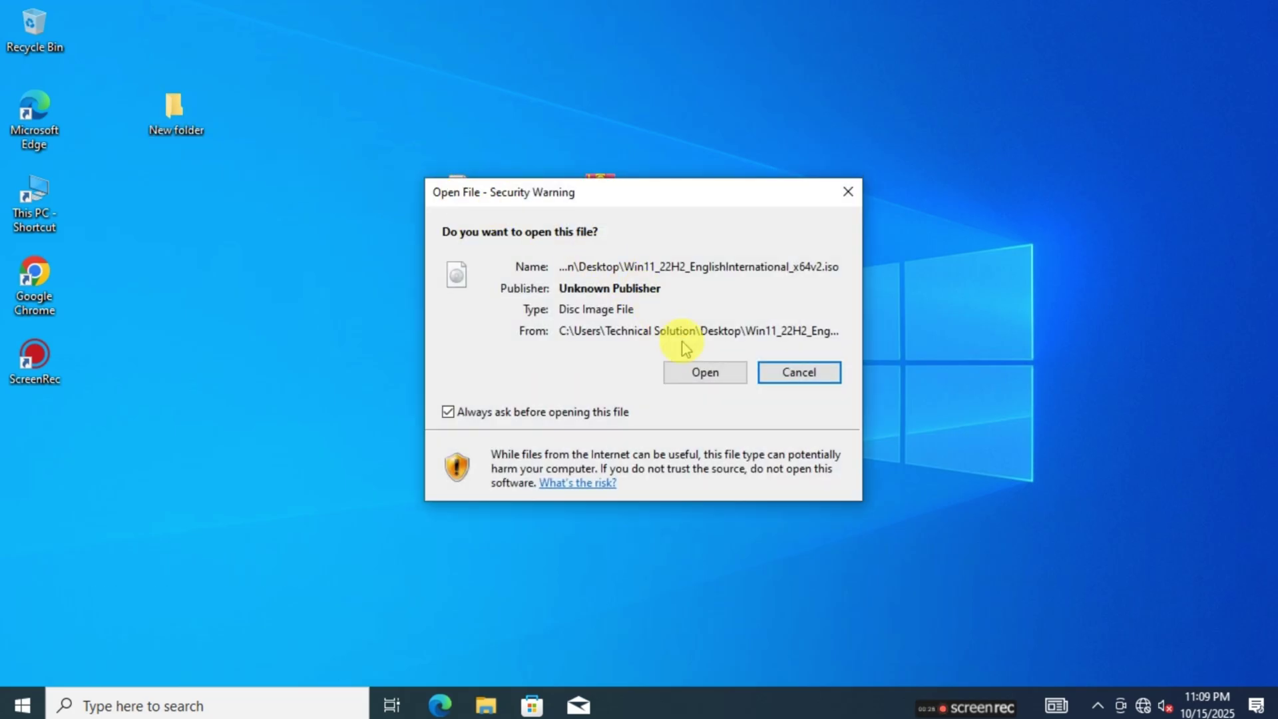
pyautogui.click(704, 372)
pyautogui.moveTo(536, 85); pyautogui.dragTo(927, 102)
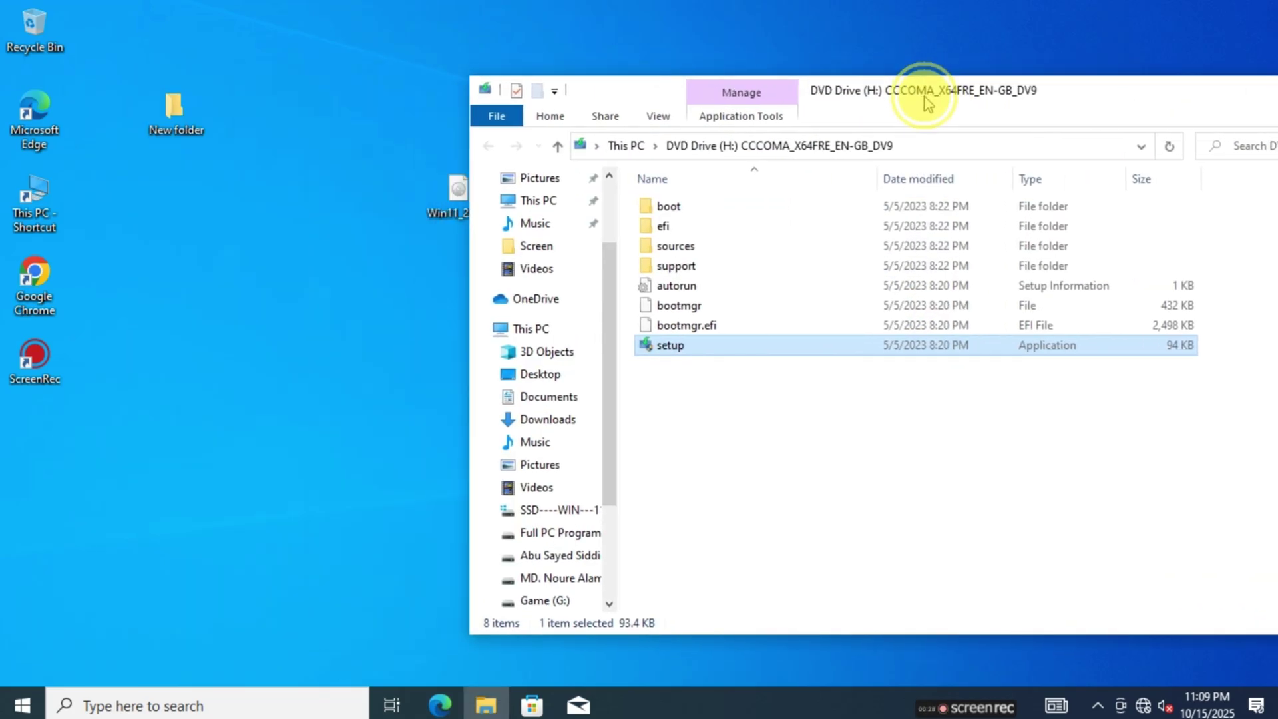
pyautogui.doubleClick(176, 111)
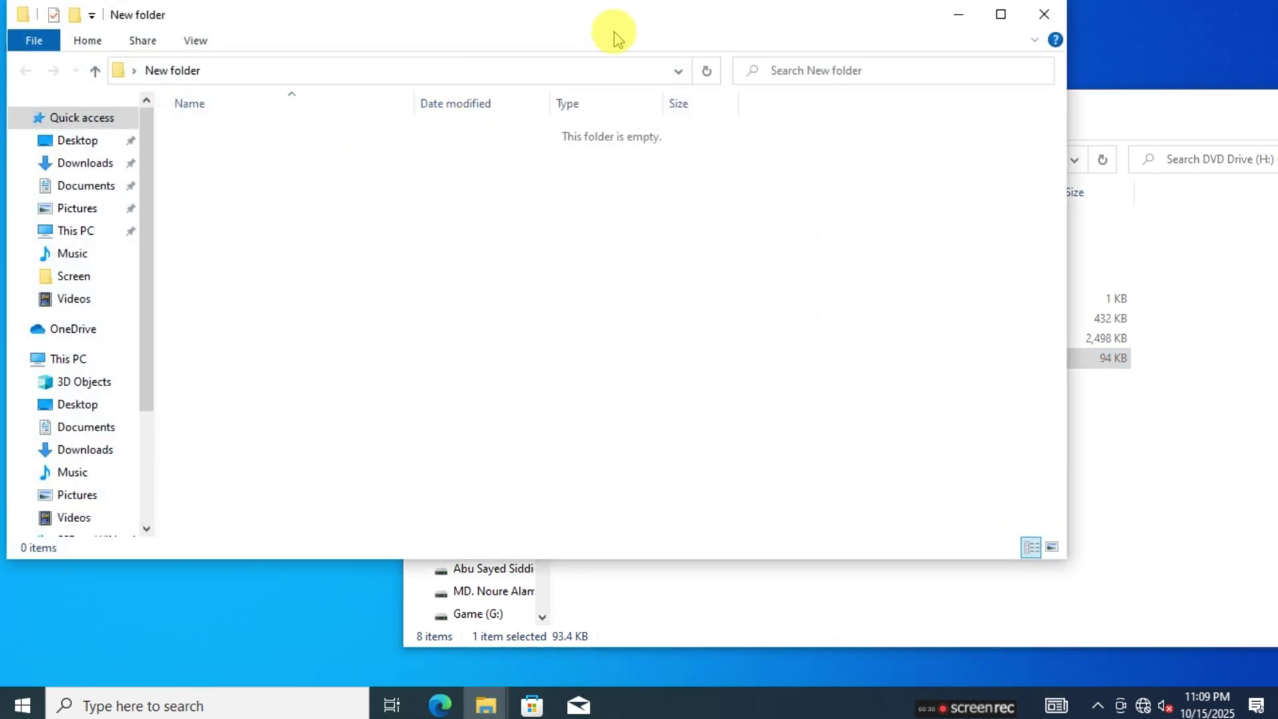
pyautogui.moveTo(614, 33); pyautogui.dragTo(519, 79)
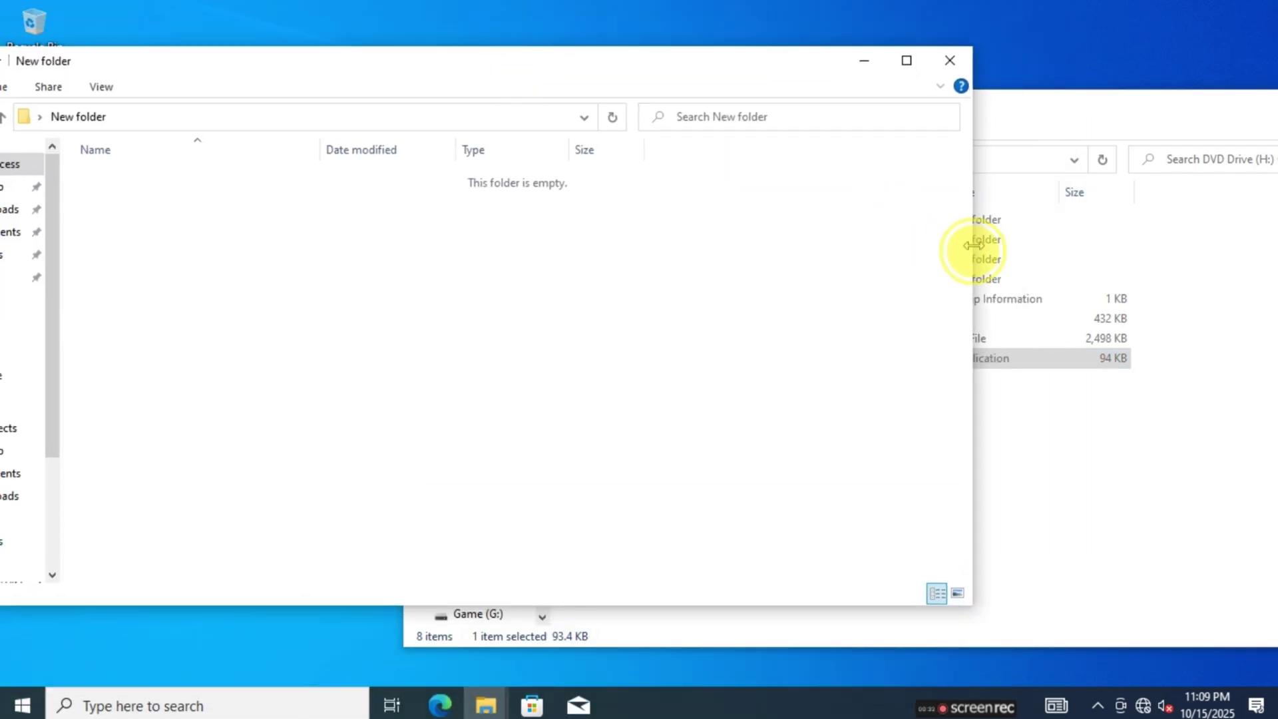
pyautogui.moveTo(974, 246); pyautogui.dragTo(336, 280)
pyautogui.moveTo(170, 62); pyautogui.dragTo(262, 80)
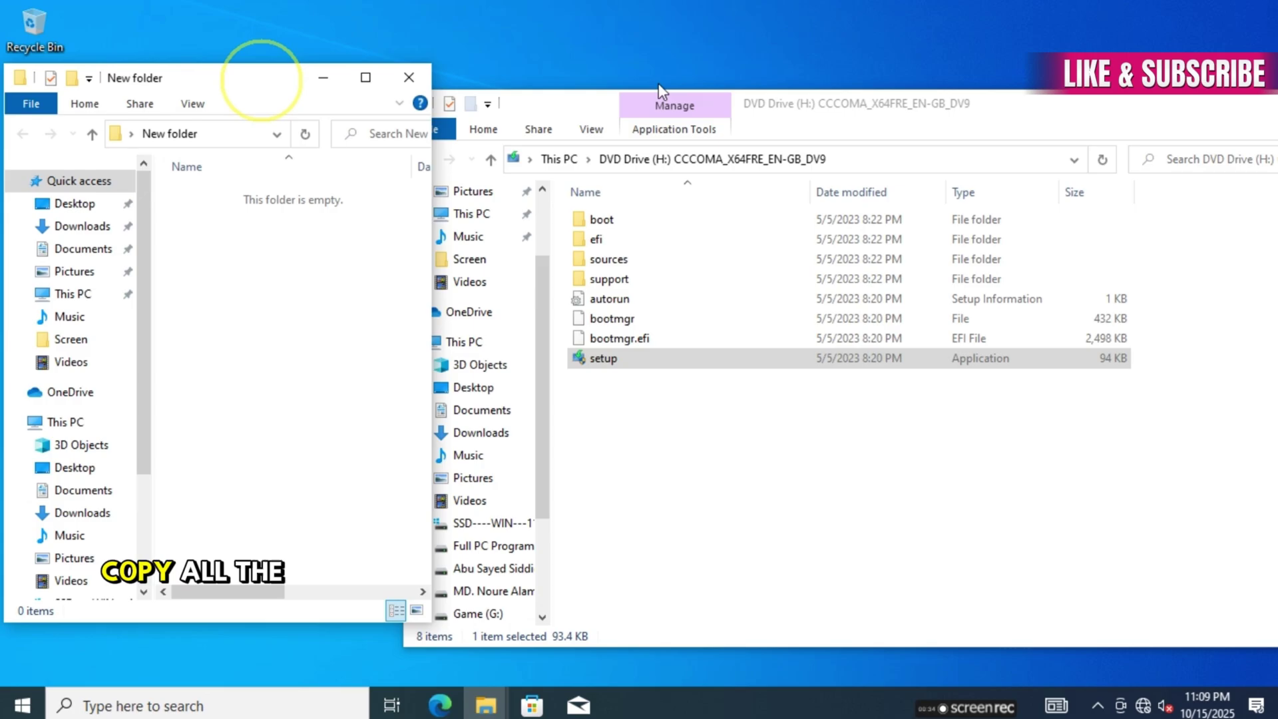
# Select all eight items on the Windows 11 disc, copy them, and paste them into New folder
pyautogui.moveTo(796, 95); pyautogui.dragTo(962, 94)
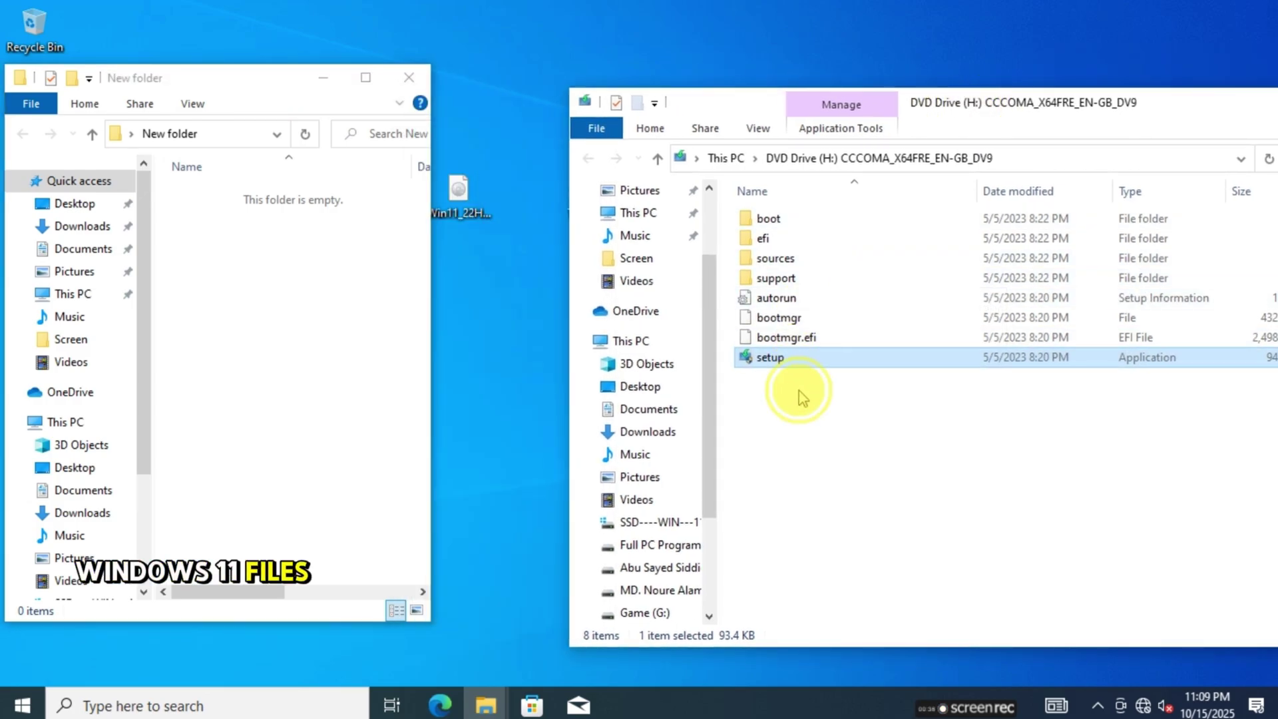
pyautogui.moveTo(802, 397); pyautogui.dragTo(769, 200)
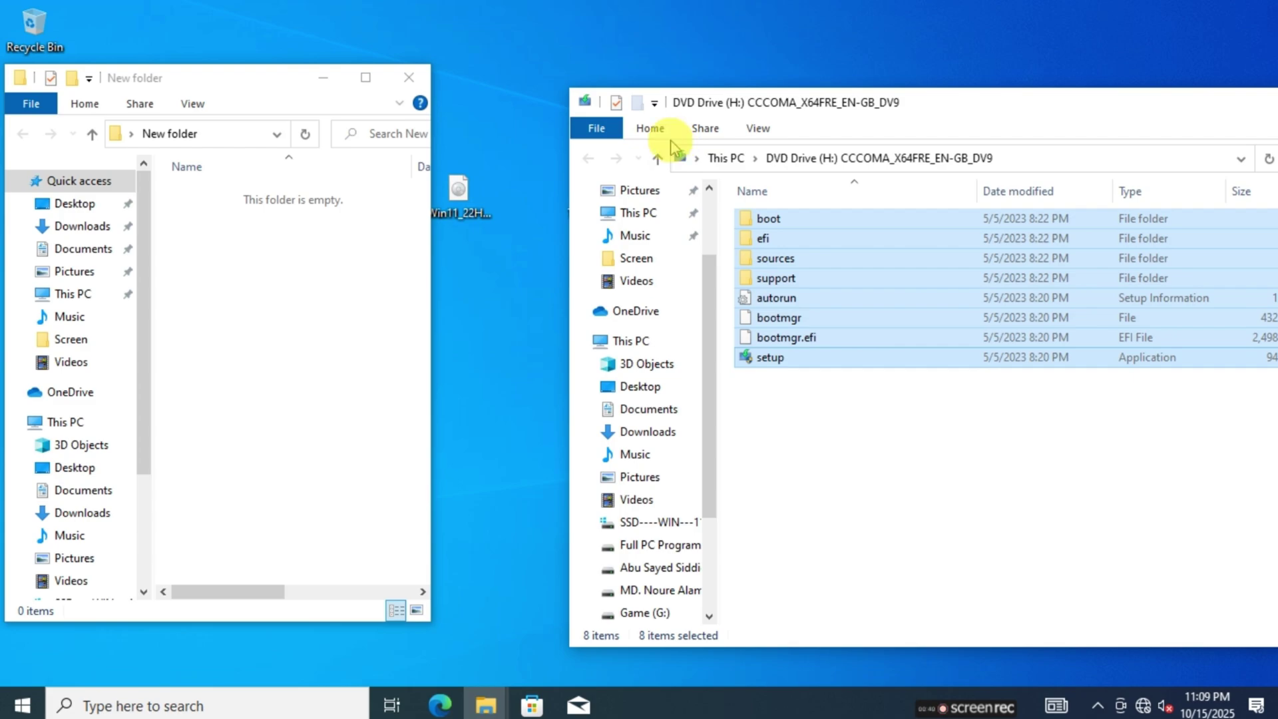
pyautogui.click(253, 208)
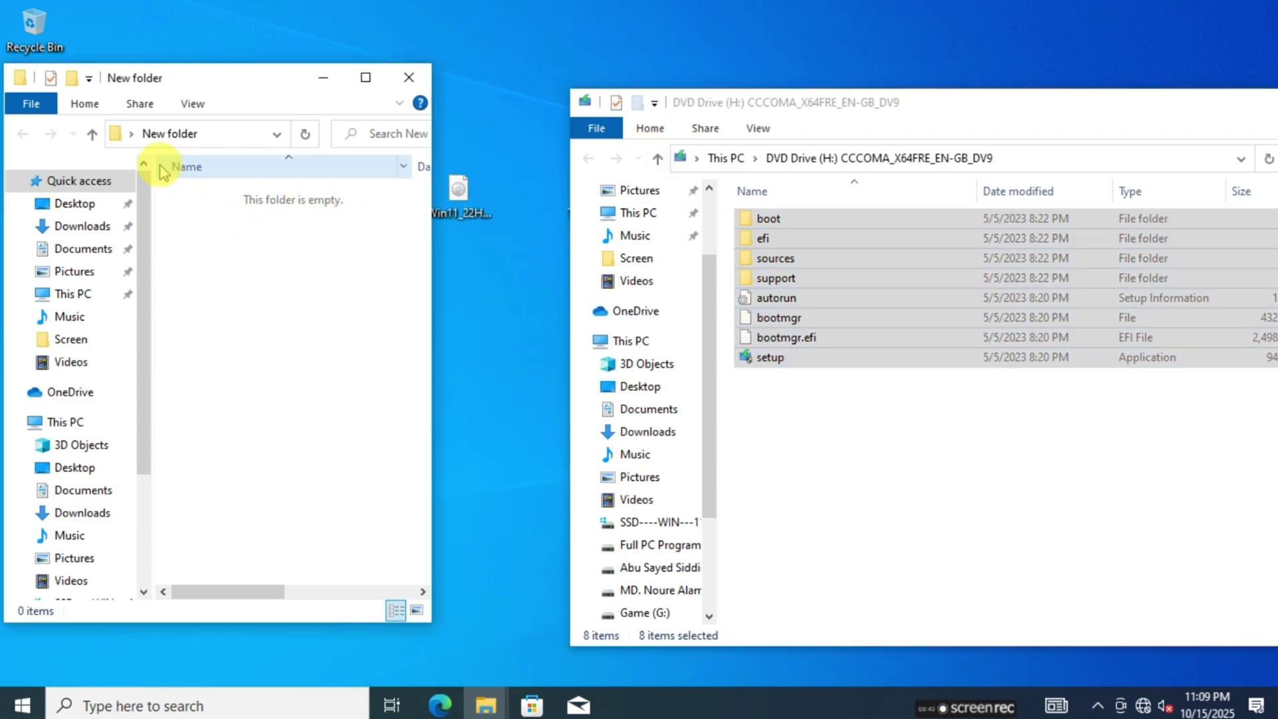
pyautogui.rightClick(191, 189)
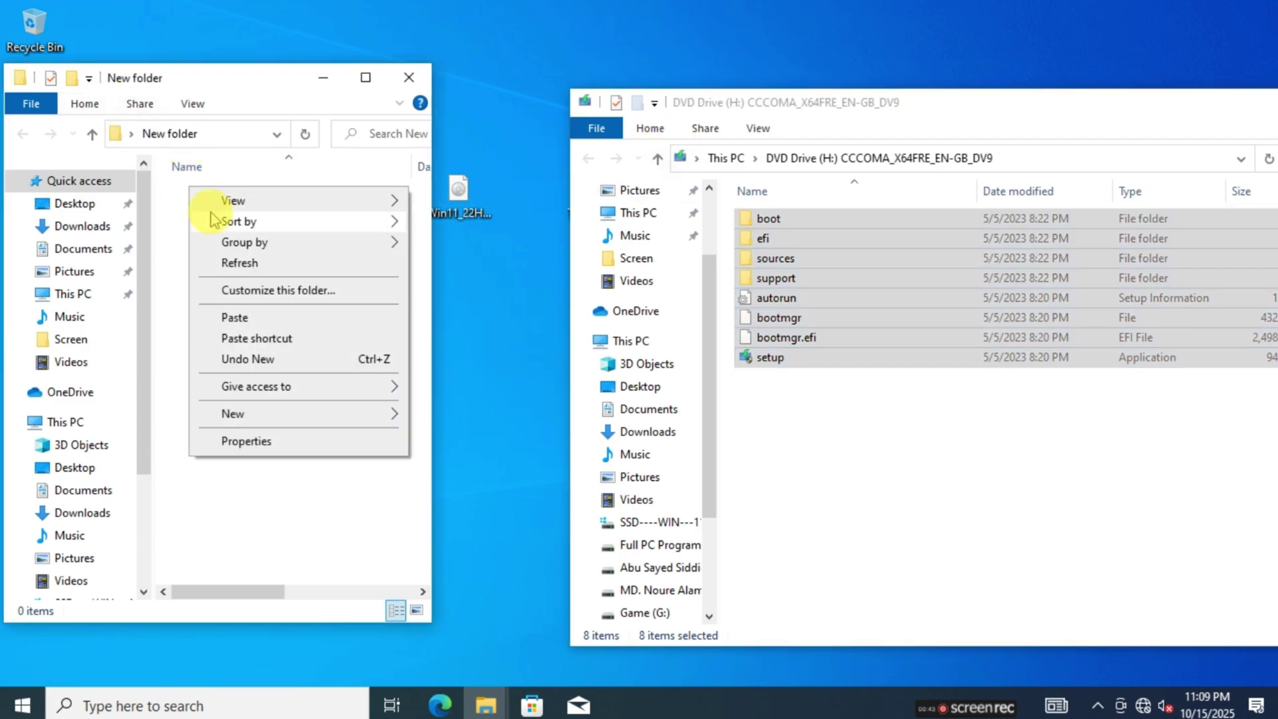
pyautogui.click(253, 318)
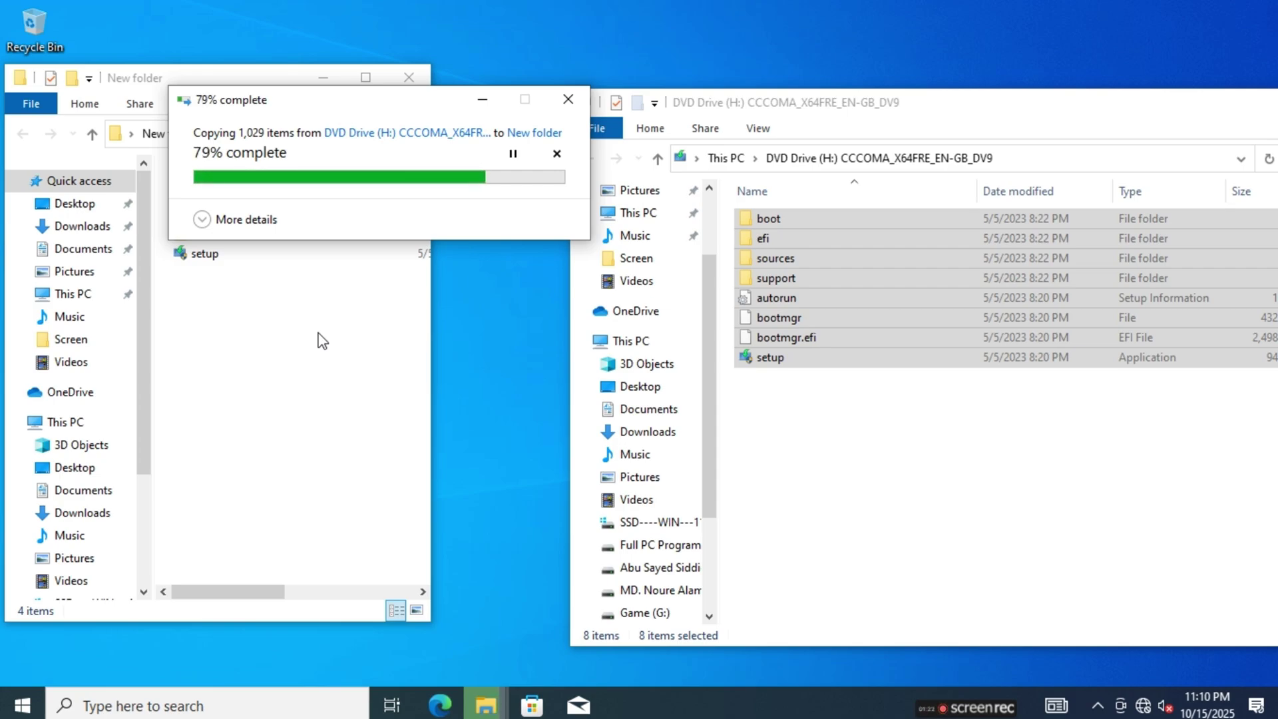
pyautogui.click(307, 283)
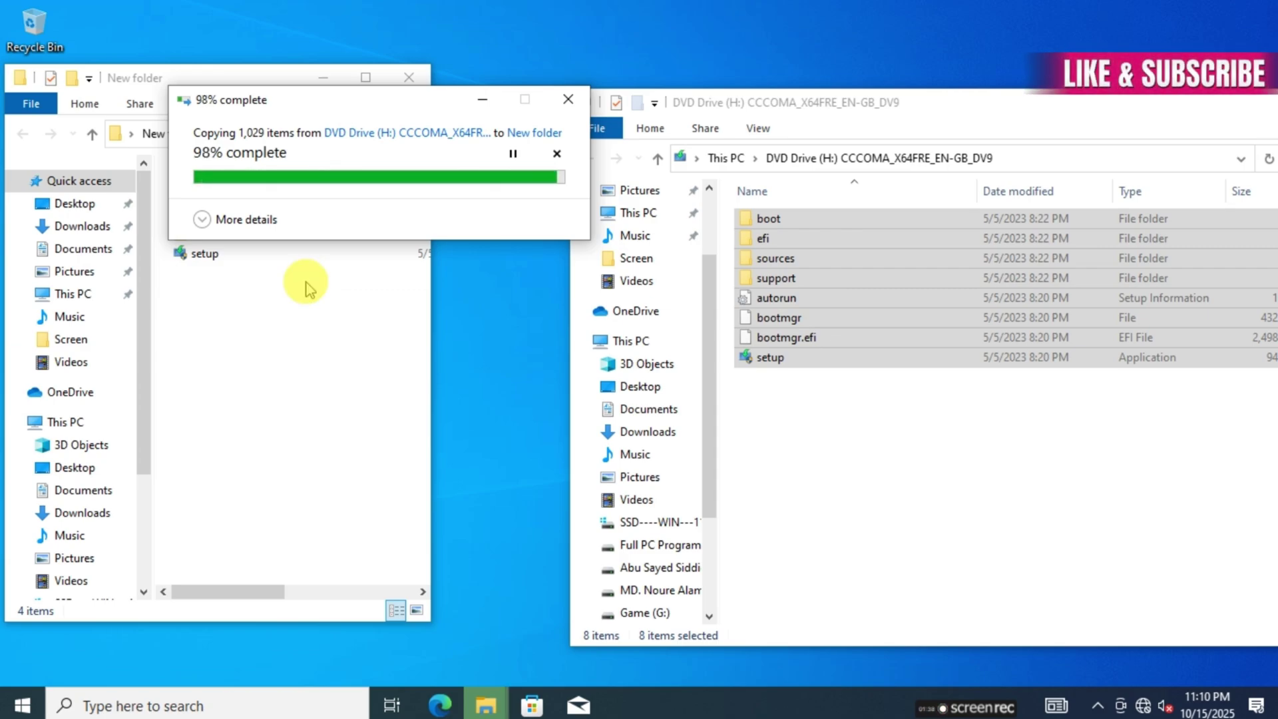
pyautogui.click(304, 282)
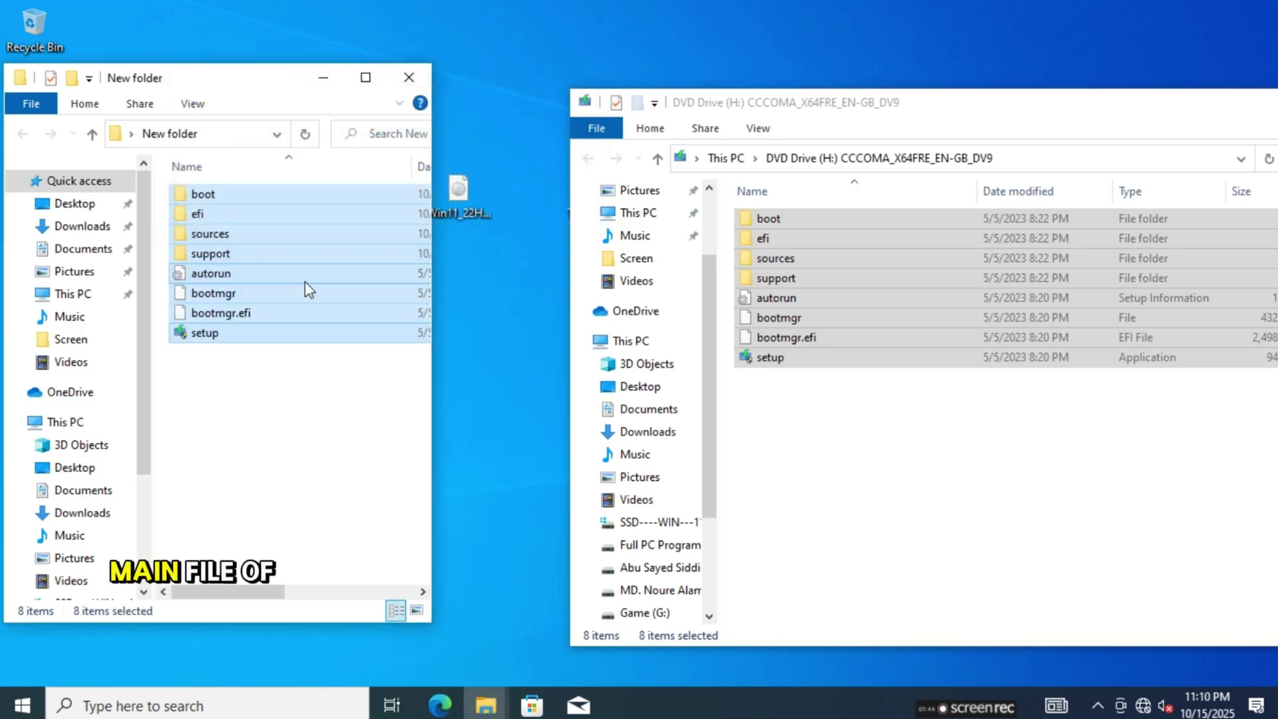
# Close the disc window and open the sources folder inside New folder
pyautogui.click(316, 439)
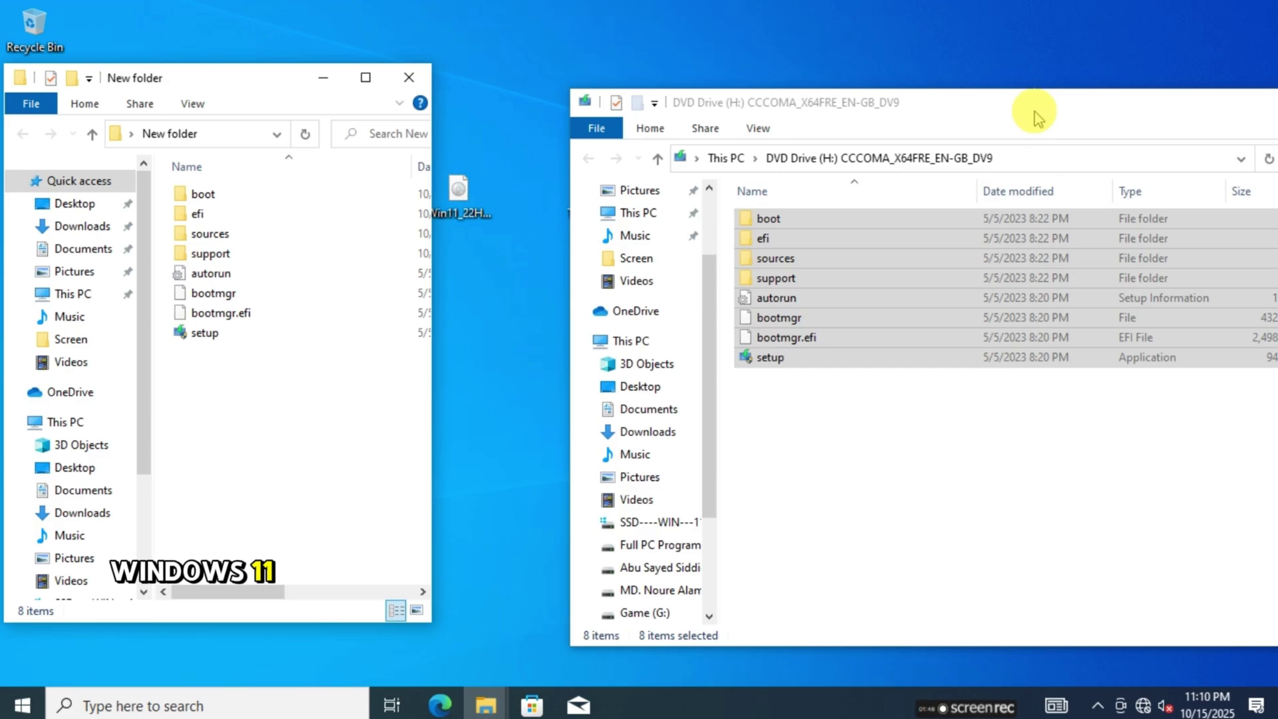
pyautogui.moveTo(1033, 115); pyautogui.dragTo(942, 134)
pyautogui.moveTo(1189, 141); pyautogui.dragTo(967, 158)
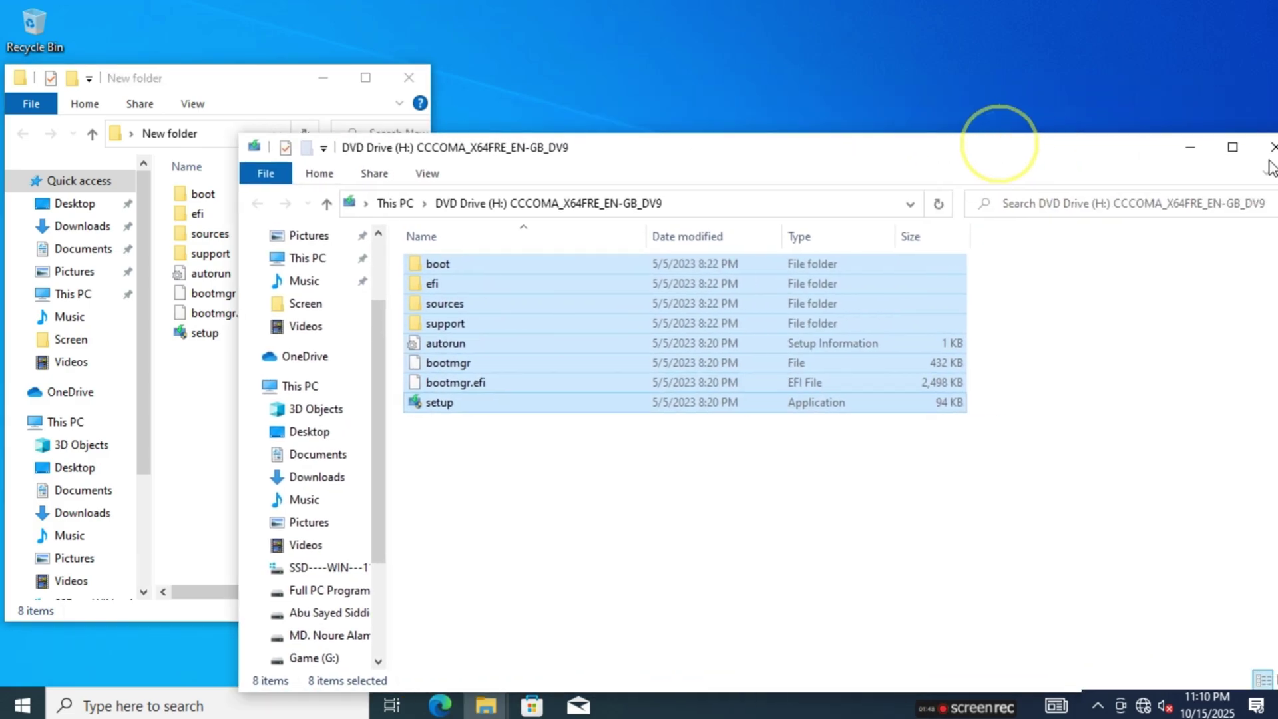
pyautogui.click(1270, 149)
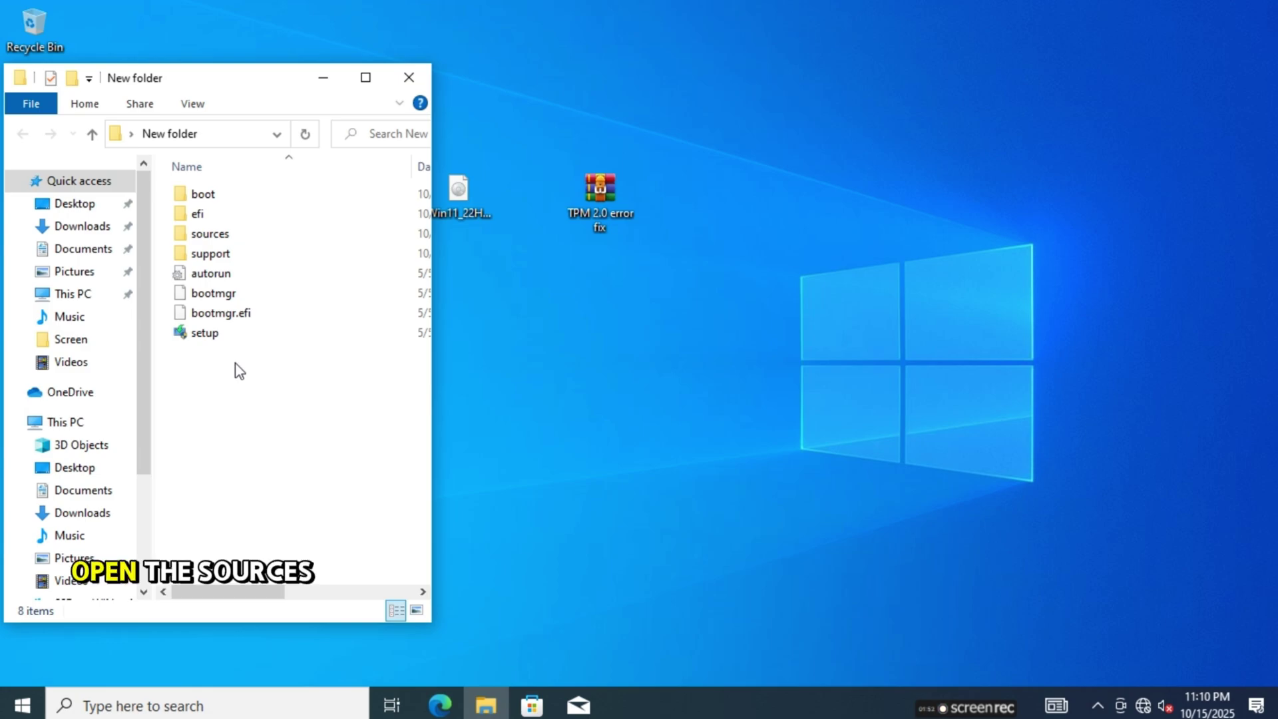
pyautogui.click(215, 237)
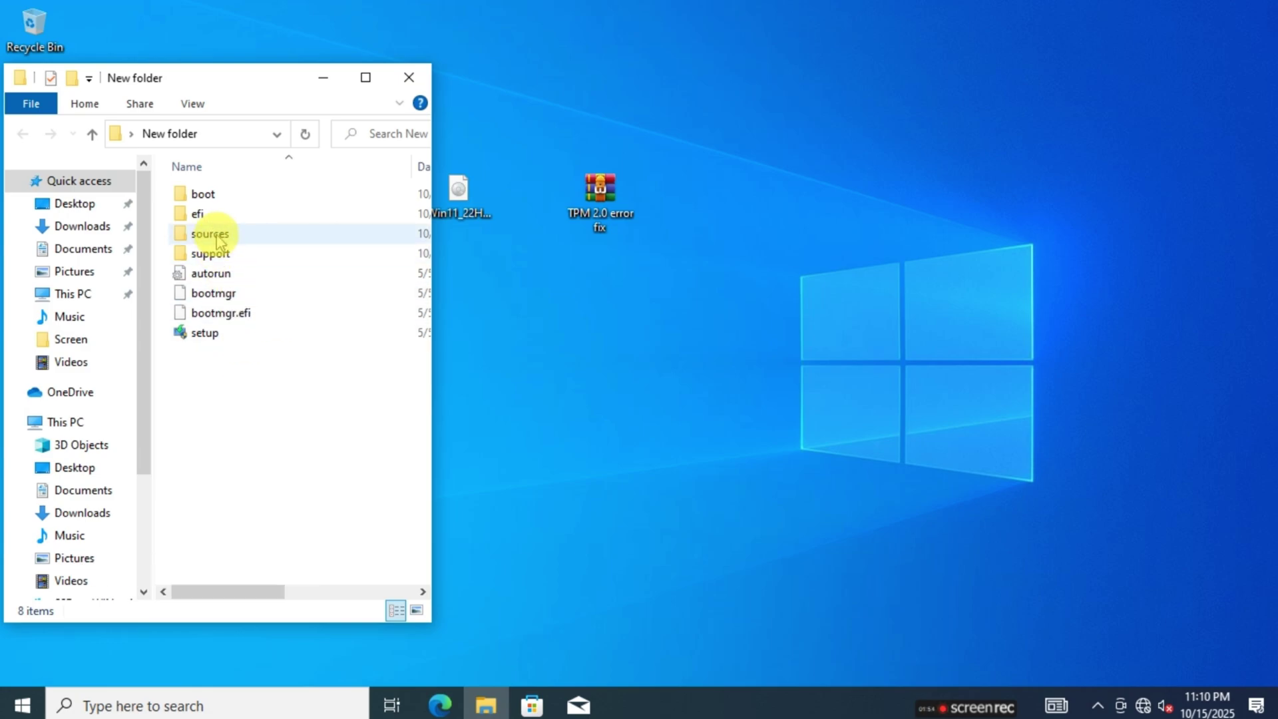
pyautogui.doubleClick(217, 237)
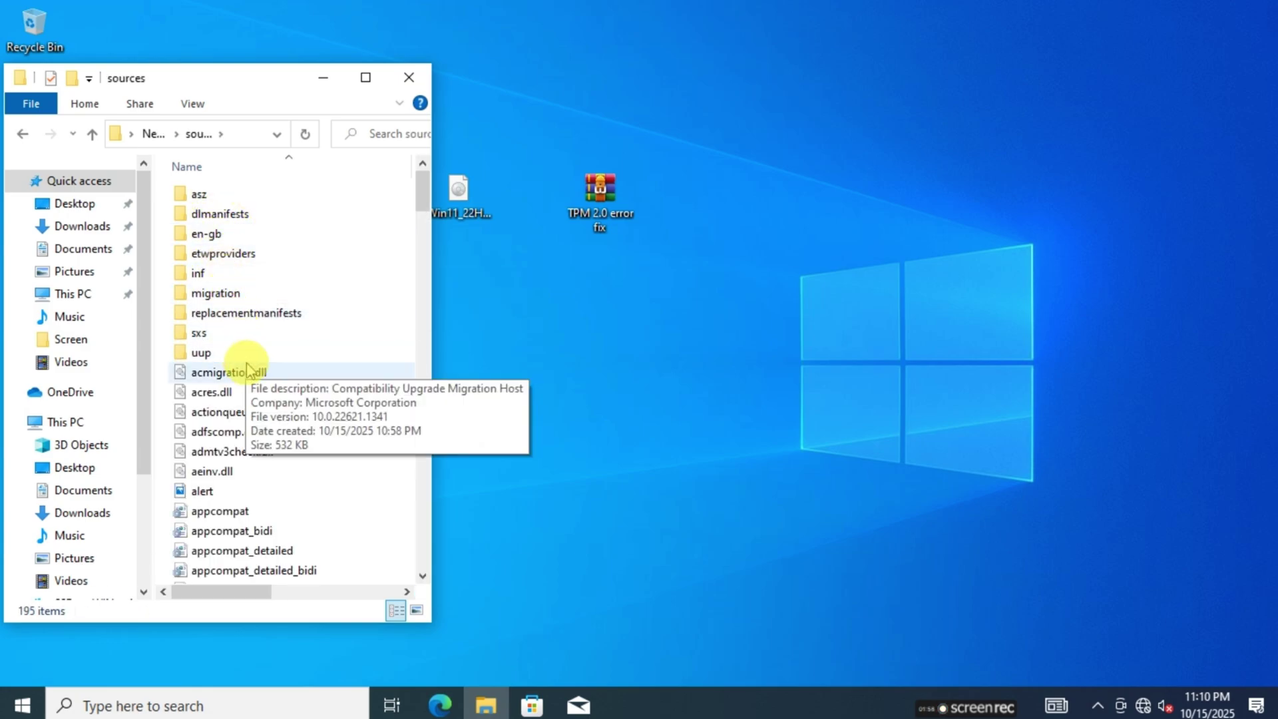
# Delete appraiserres.dll from the sources folder, leaving 194 items
pyautogui.scroll(-2, 245, 365)
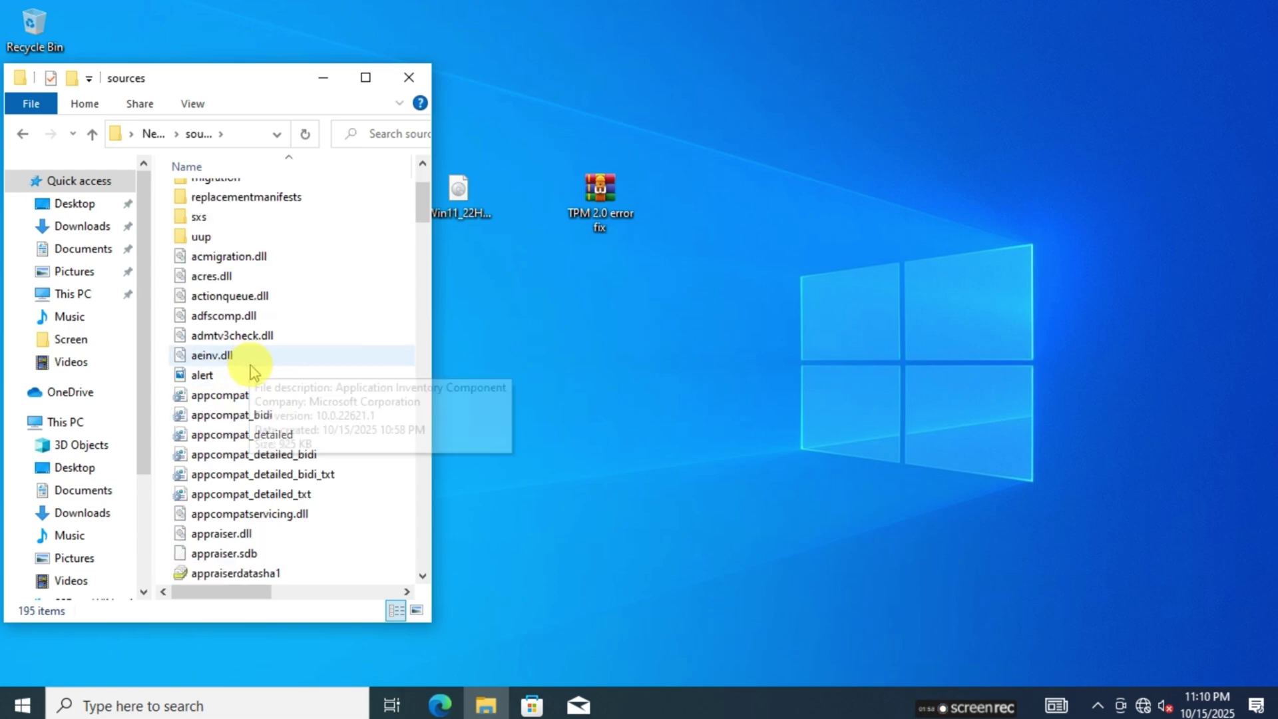
pyautogui.scroll(-1, 306, 426)
pyautogui.scroll(-1, 273, 396)
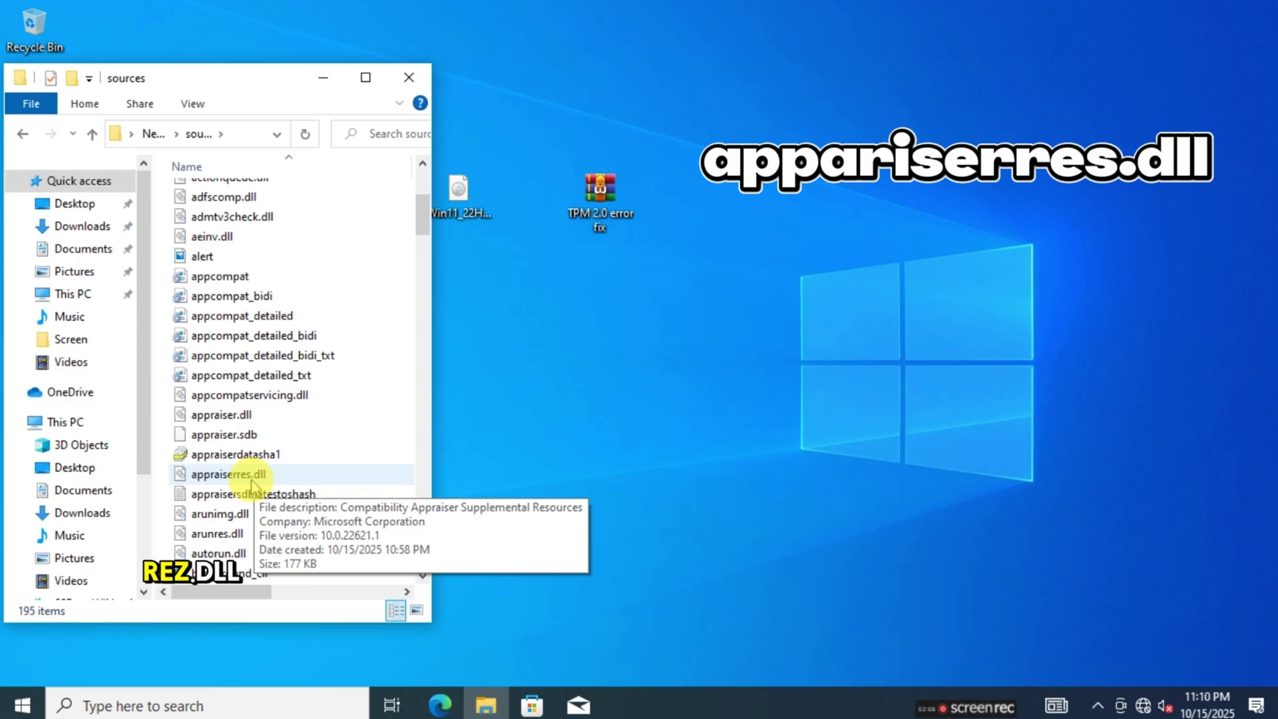
pyautogui.rightClick(252, 481)
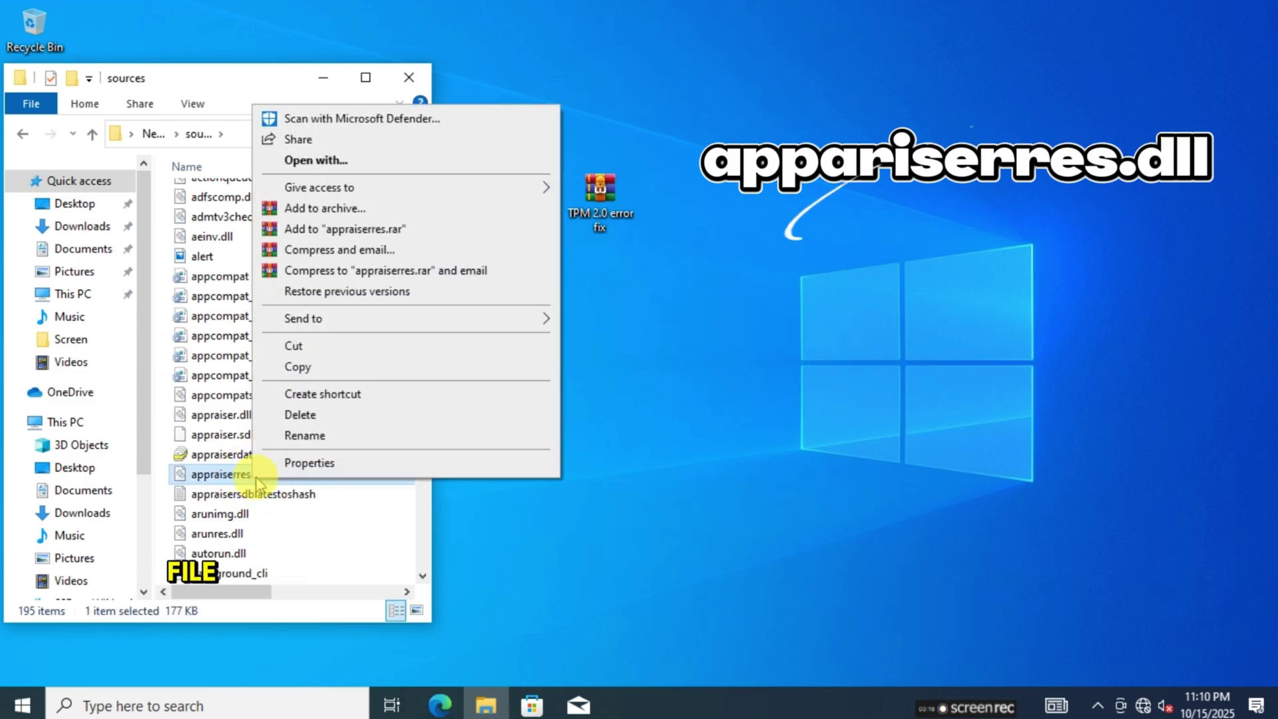
pyautogui.click(298, 418)
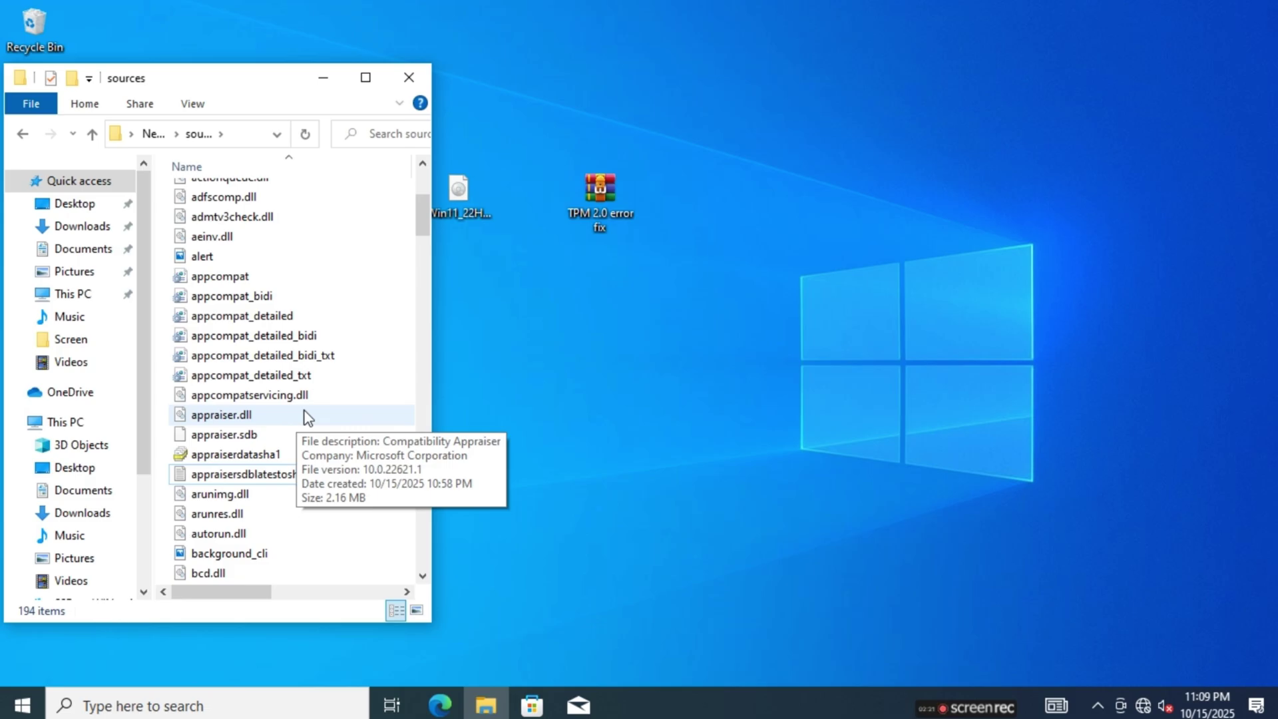
pyautogui.click(204, 313)
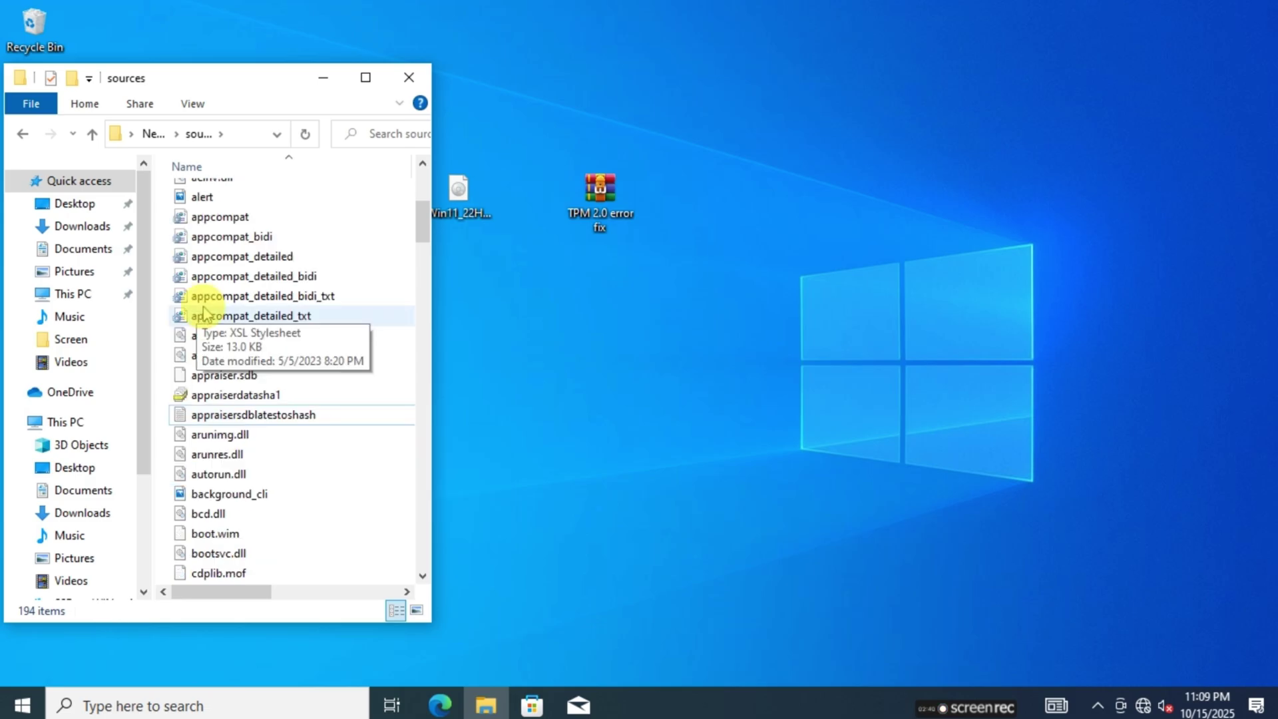
# Extract the TPM 2.0 error fix archive onto the desktop with Extract Here
pyautogui.click(603, 208)
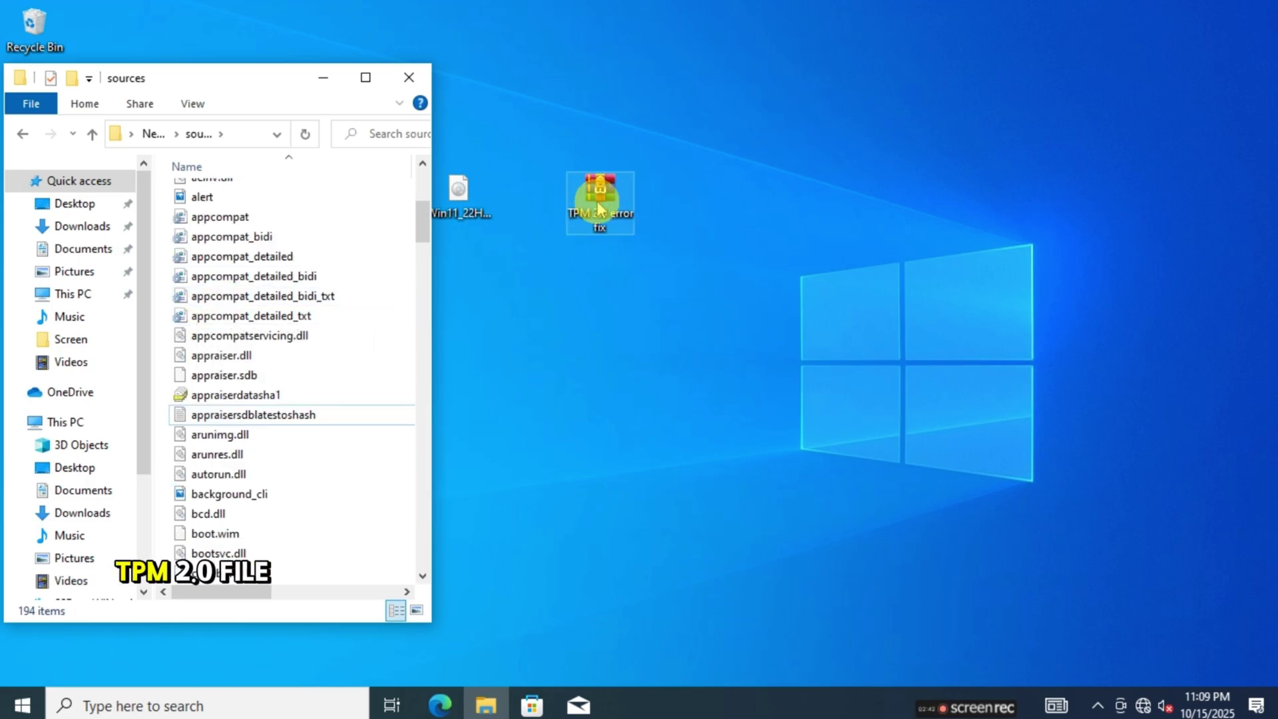
pyautogui.rightClick(605, 209)
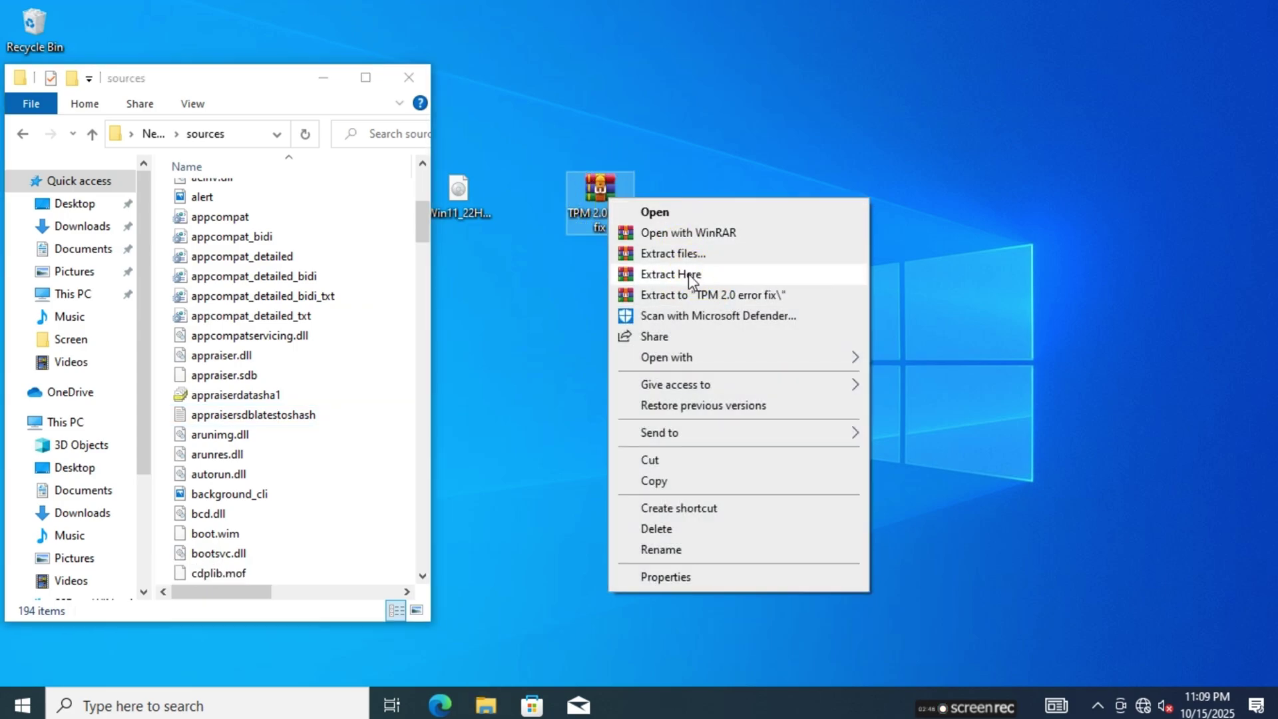
pyautogui.click(689, 275)
# Move the extracted dllme and appraiserres files into the sources folder, giving 196 items
pyautogui.click(333, 88)
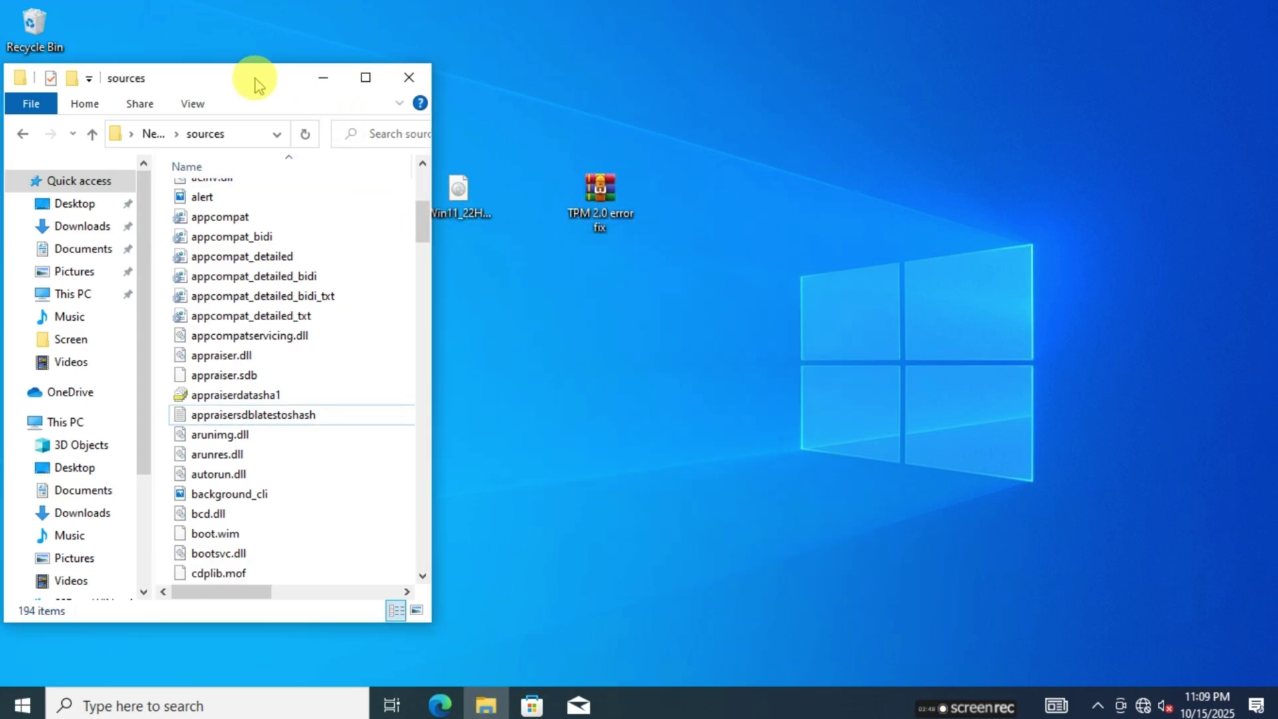
pyautogui.moveTo(252, 86); pyautogui.dragTo(589, 77)
pyautogui.click(23, 541)
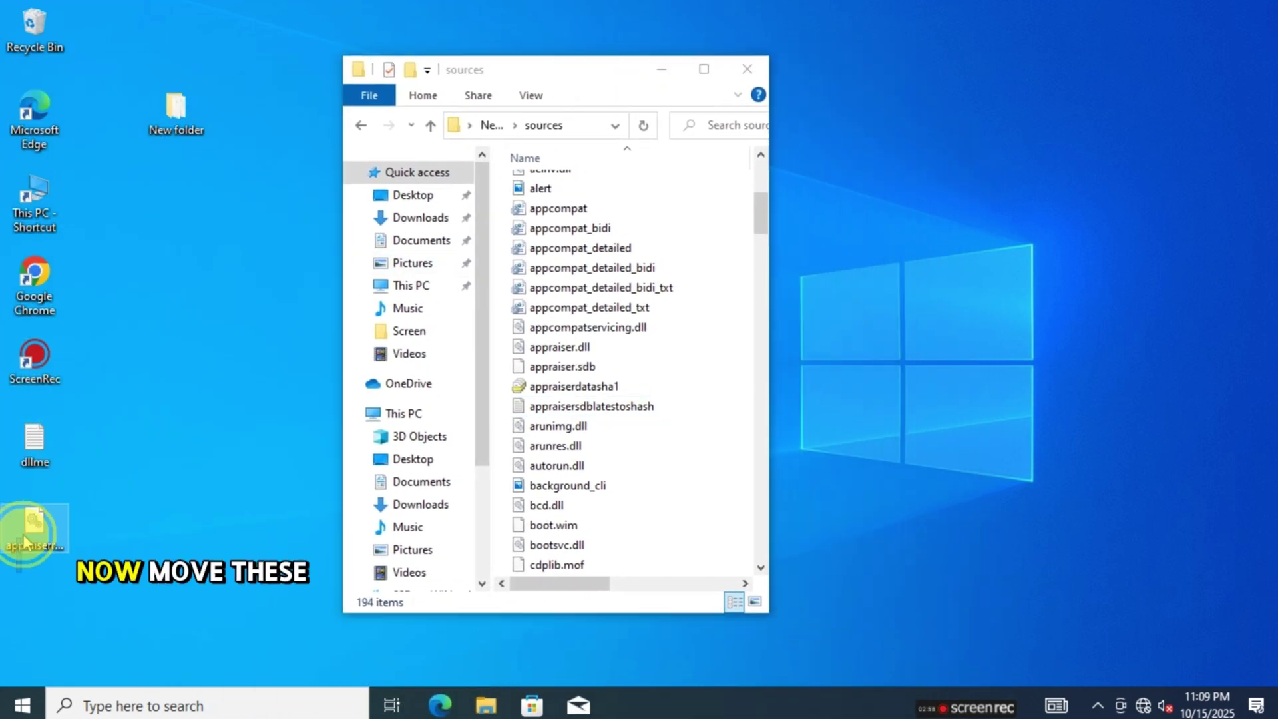
pyautogui.keyDown('ctrl'); pyautogui.click(35, 437); pyautogui.keyUp('ctrl')
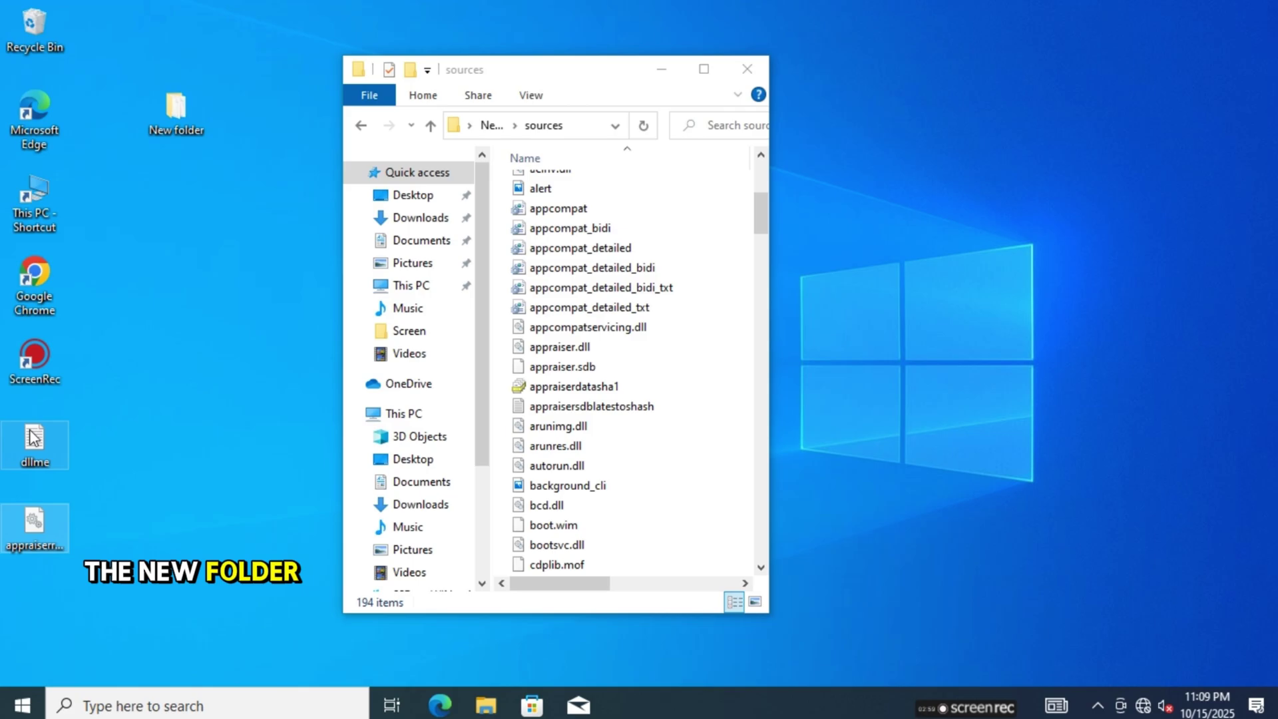
pyautogui.moveTo(35, 437); pyautogui.dragTo(631, 458)
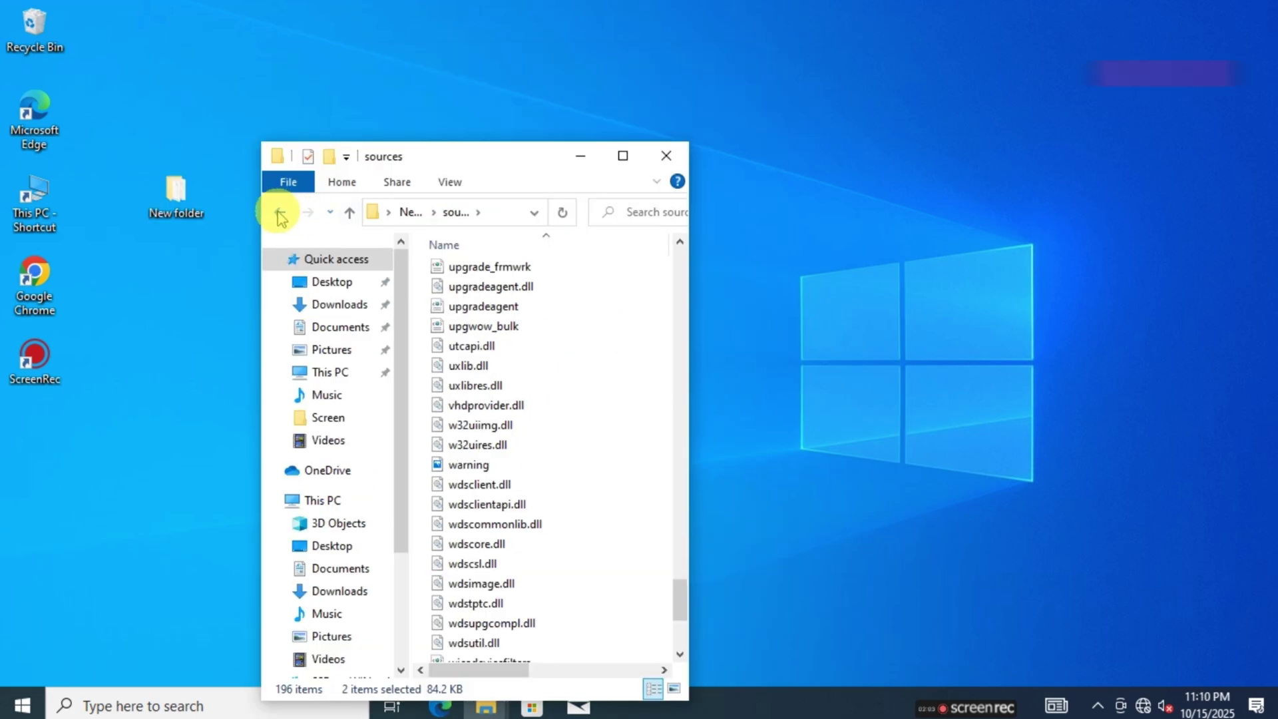
pyautogui.click(280, 212)
# Launch setup, then restore appraiserres.dll from the Recycle Bin, replacing the copy in sources
pyautogui.click(472, 411)
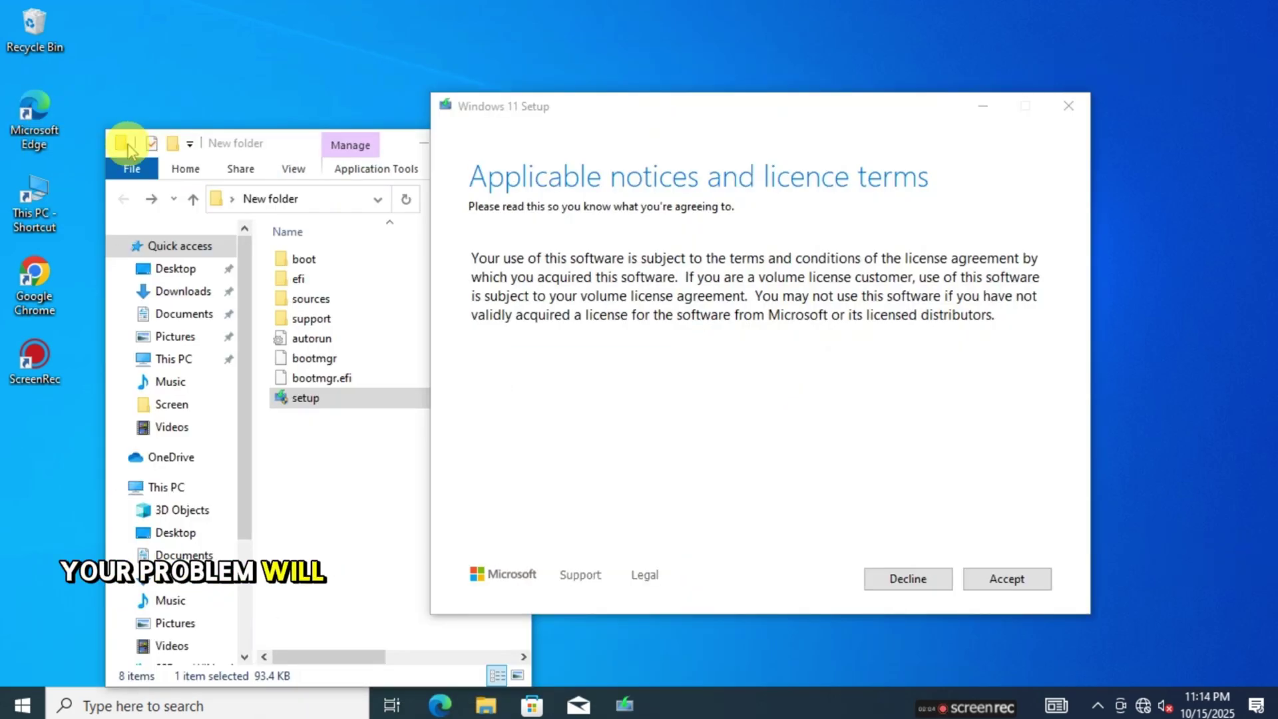
pyautogui.doubleClick(29, 25)
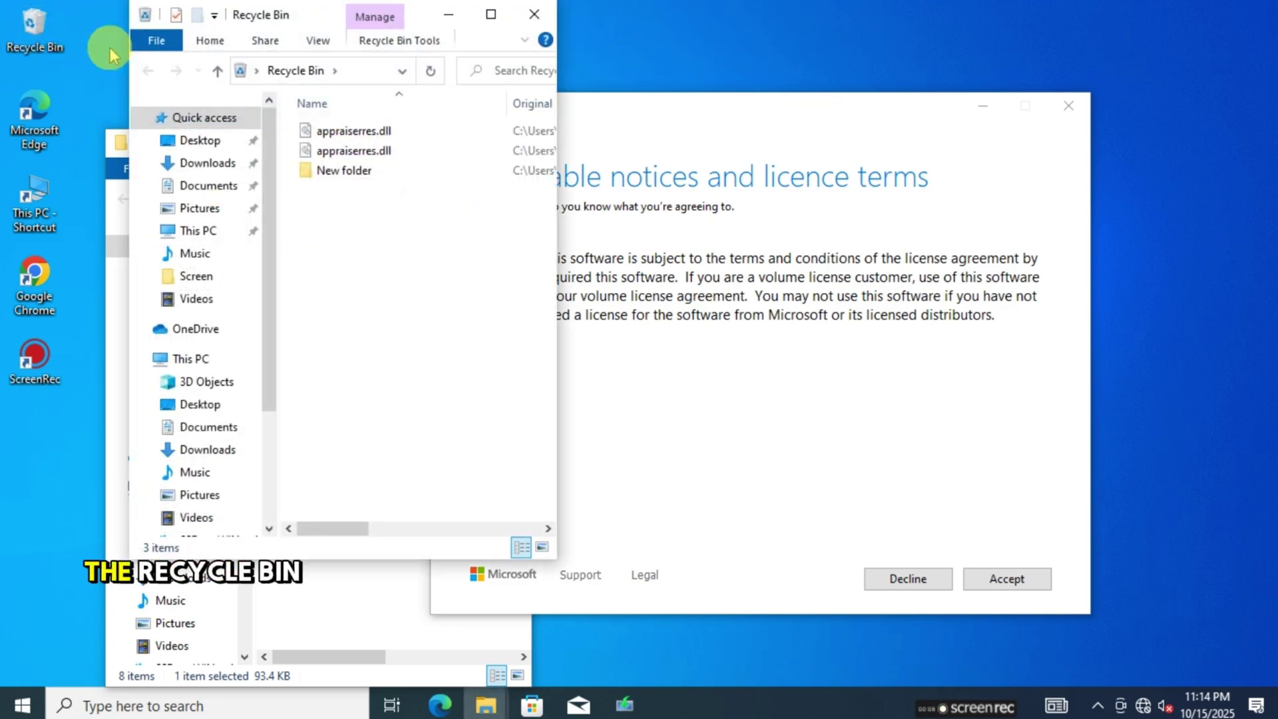
pyautogui.moveTo(341, 155)
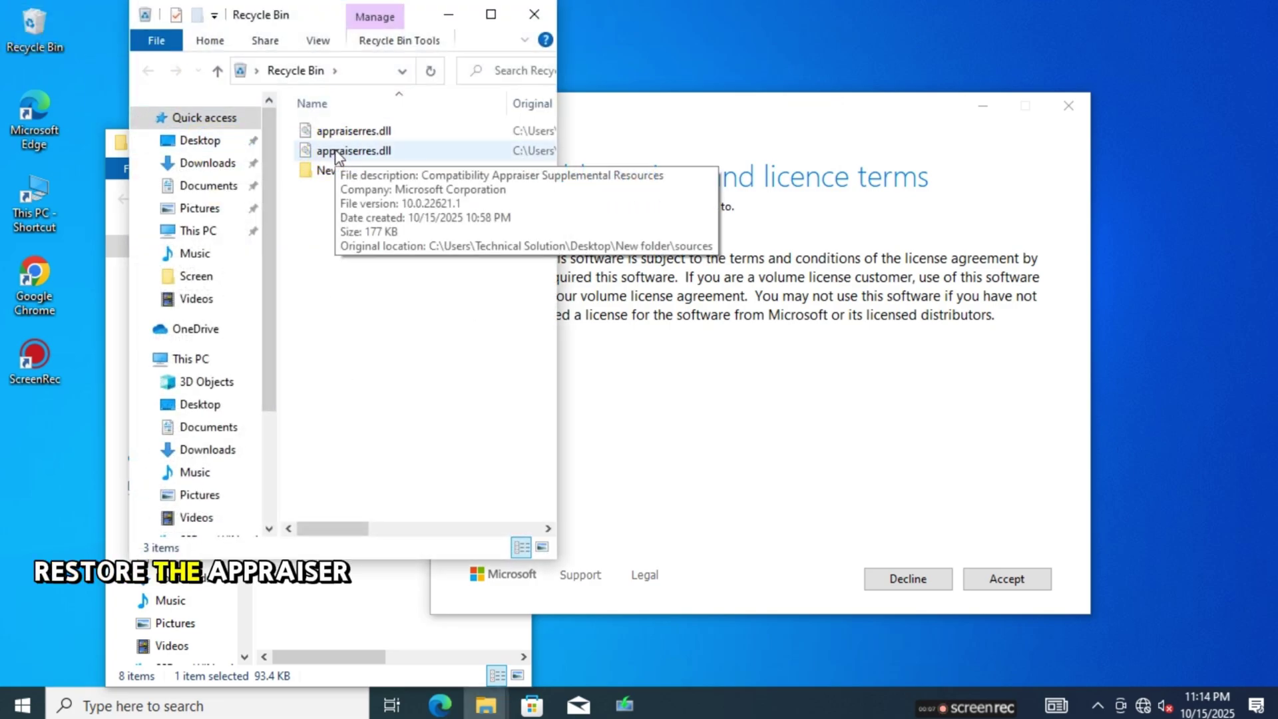
pyautogui.rightClick(369, 134)
pyautogui.click(405, 142)
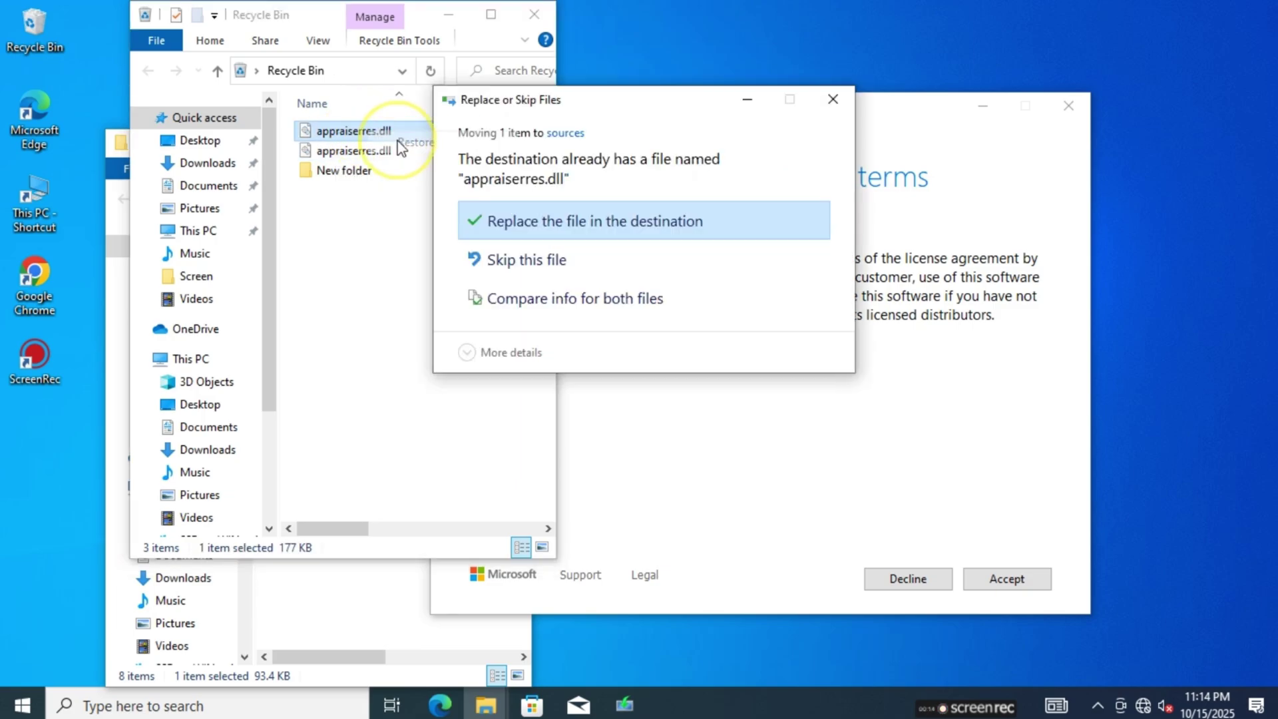
pyautogui.click(548, 231)
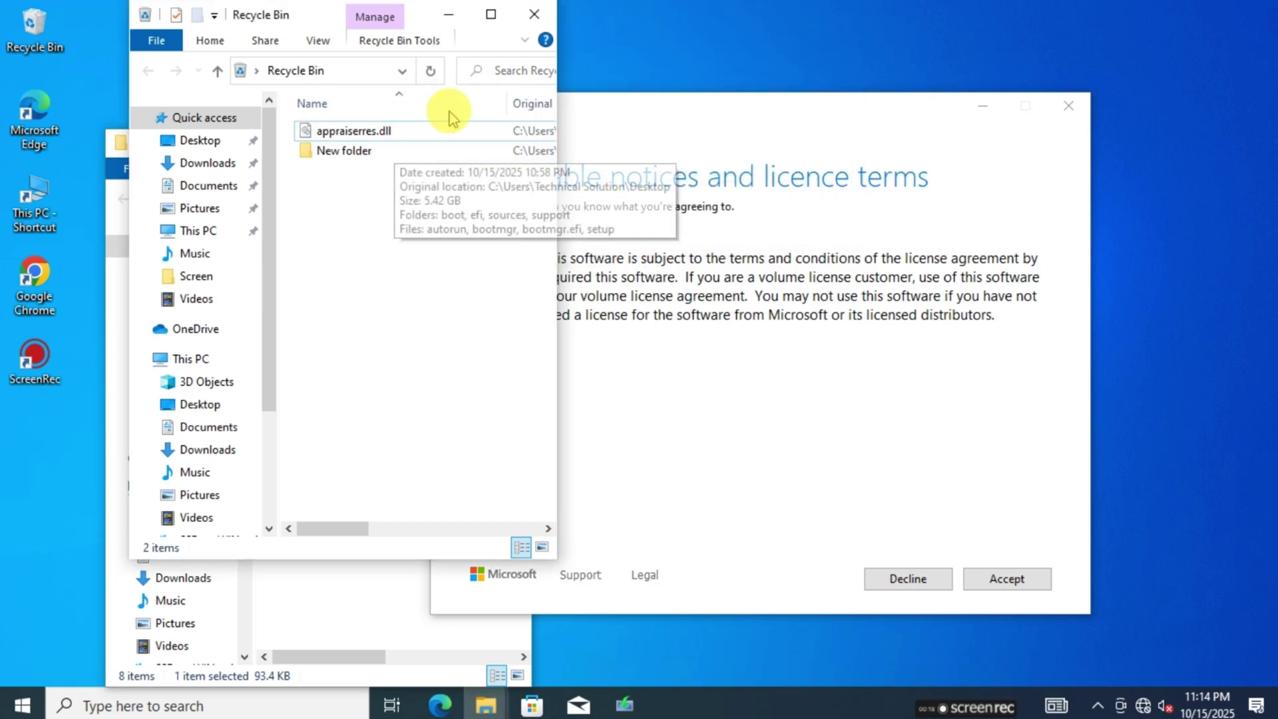
pyautogui.click(534, 13)
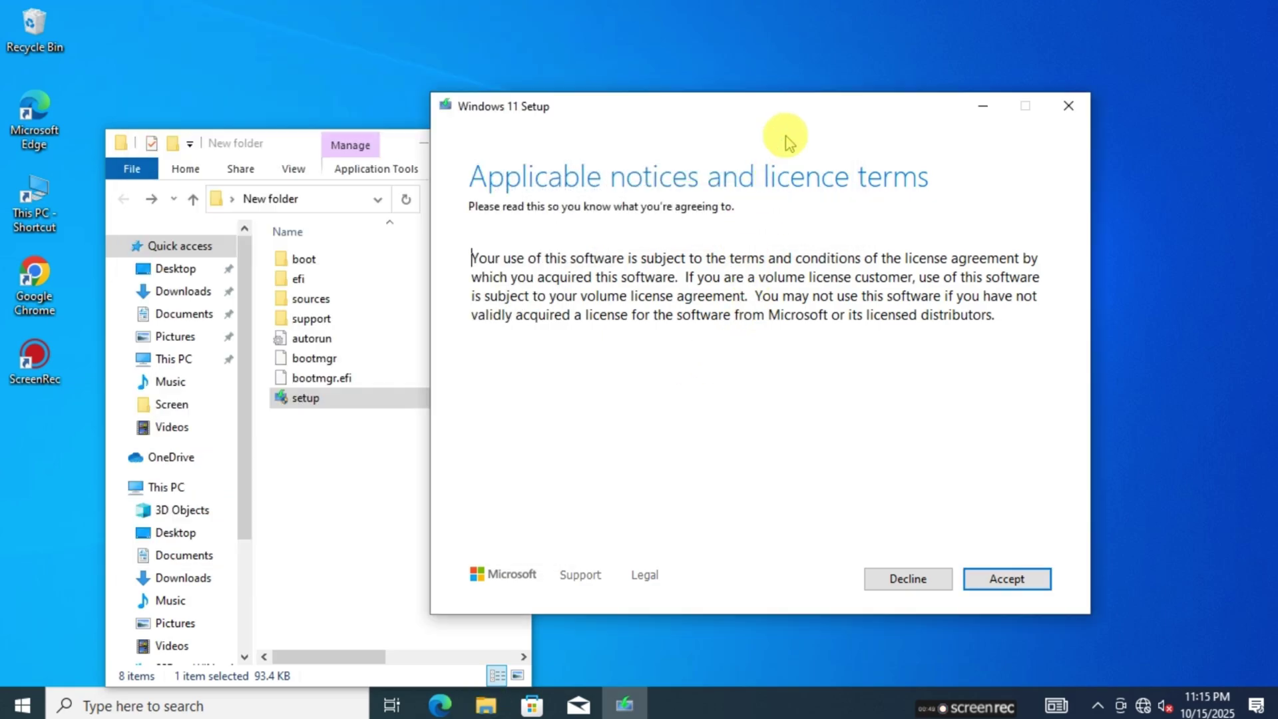
# Accept the licence terms, choose Keep personal files only, confirm Yes, and click Install for Windows 11 Pro
pyautogui.click(1036, 578)
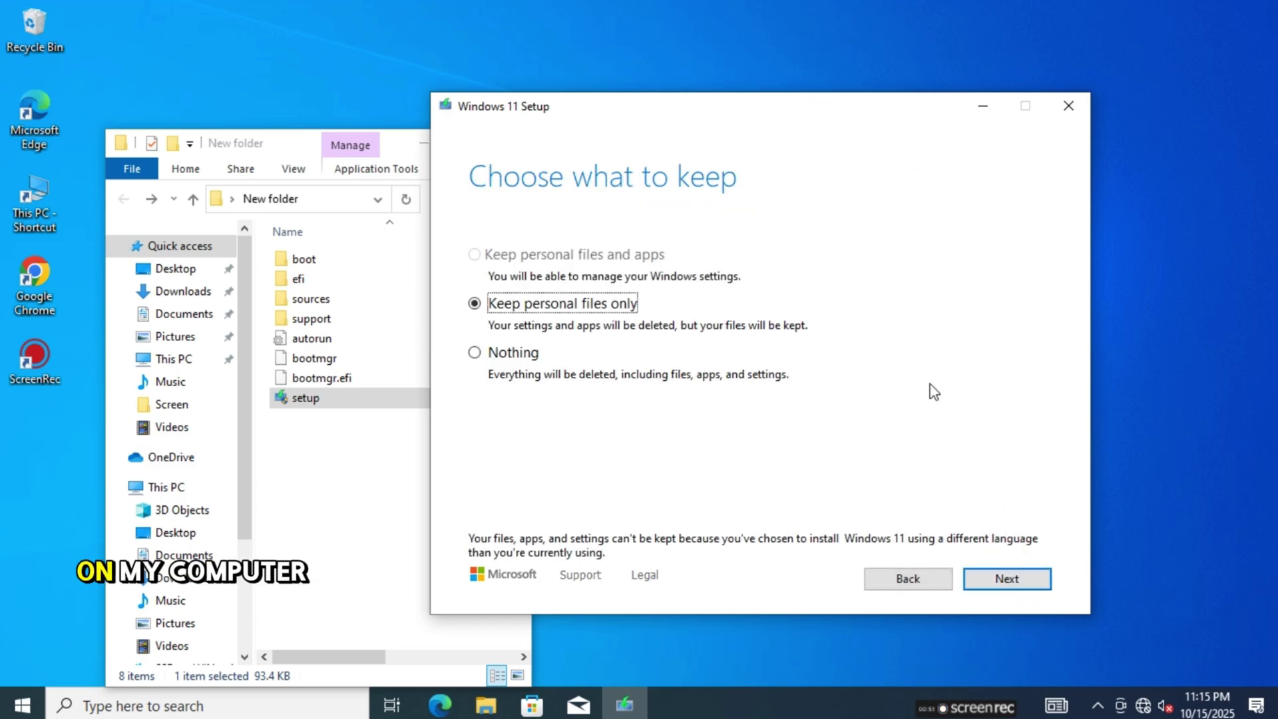
pyautogui.click(774, 312)
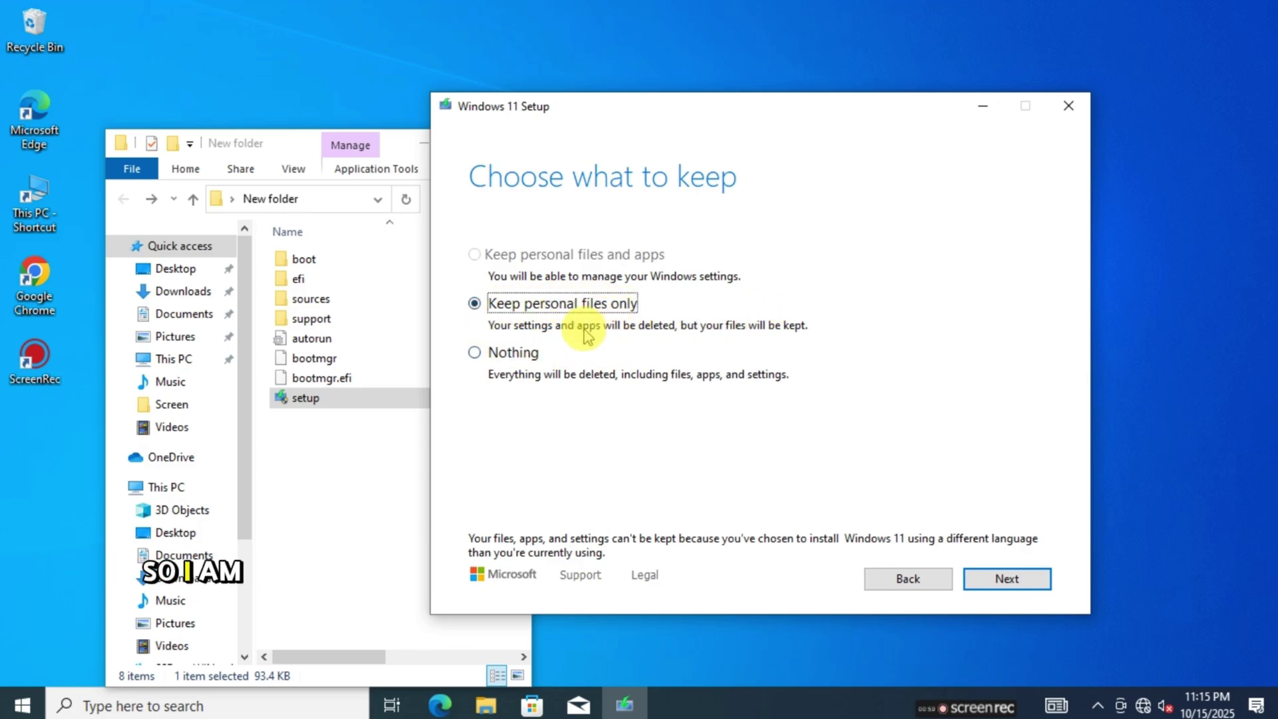
pyautogui.click(1007, 579)
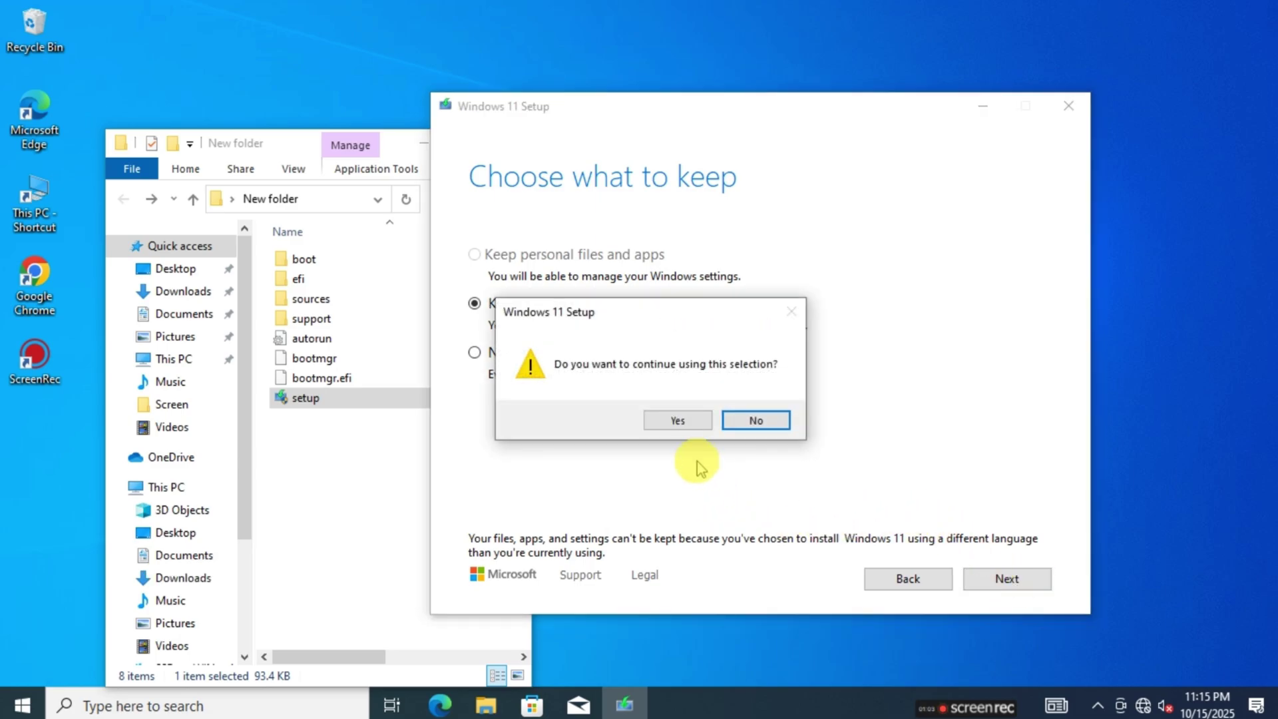
pyautogui.click(679, 422)
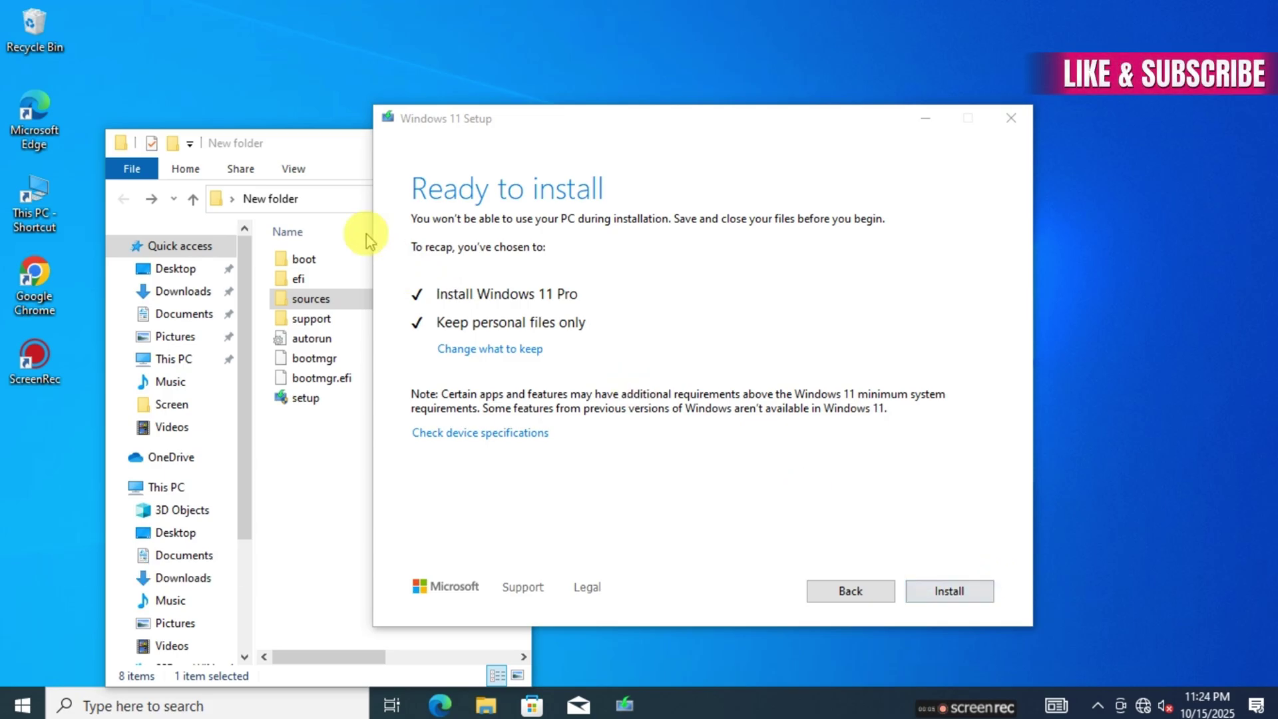
pyautogui.click(948, 591)
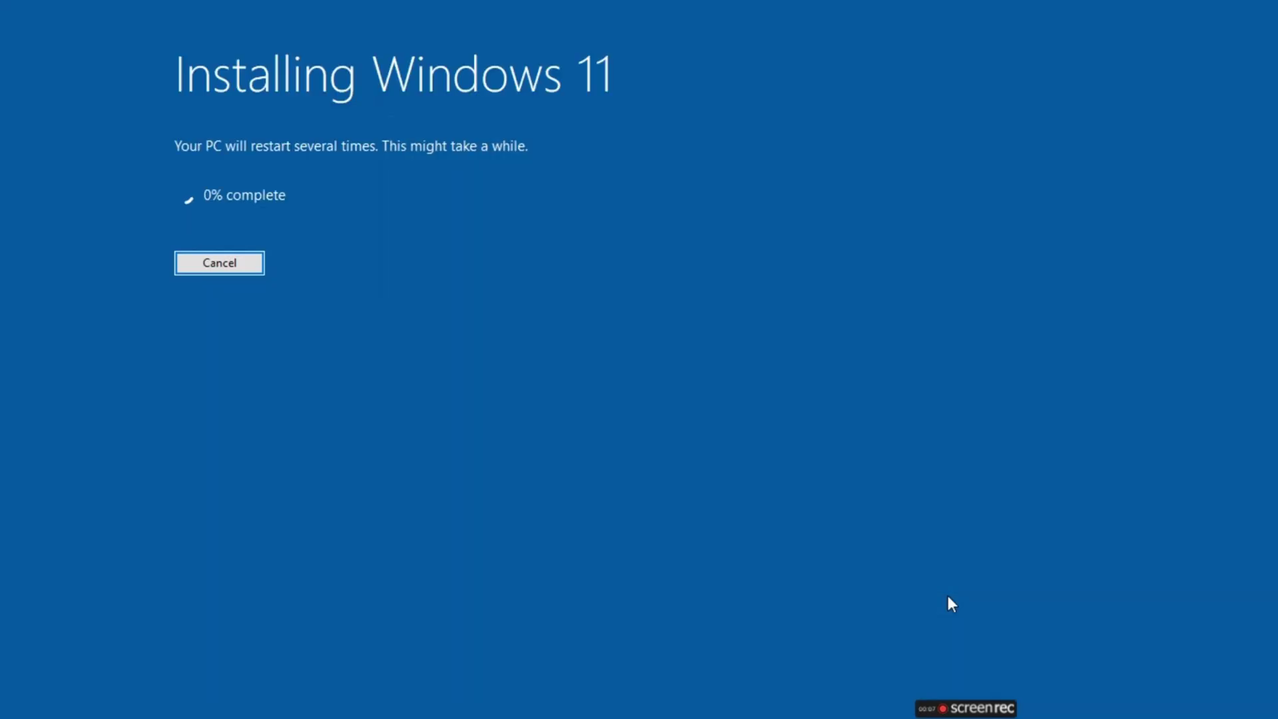